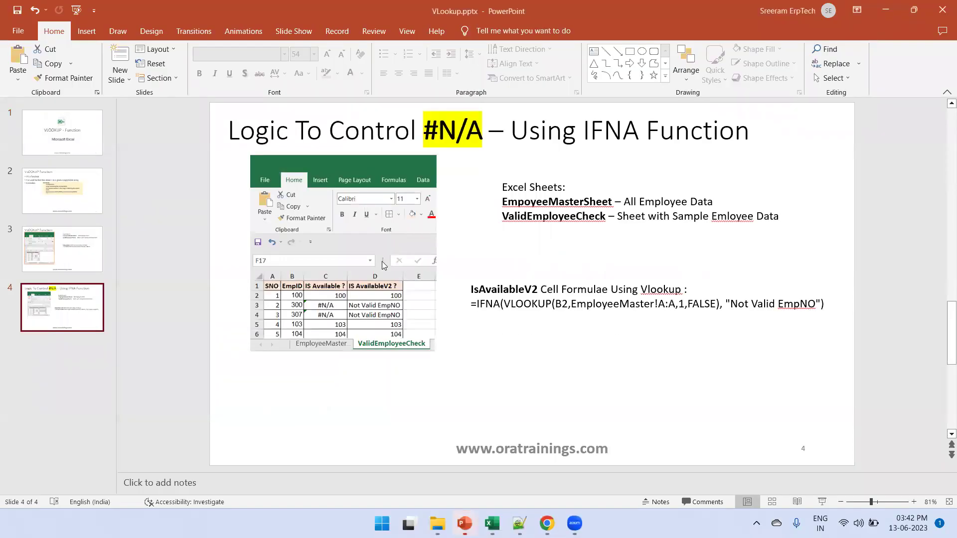
Show the VLOOKUP Function example slide and switch to the oehr_employees.xlsx workbook in Excel.
click(98, 253)
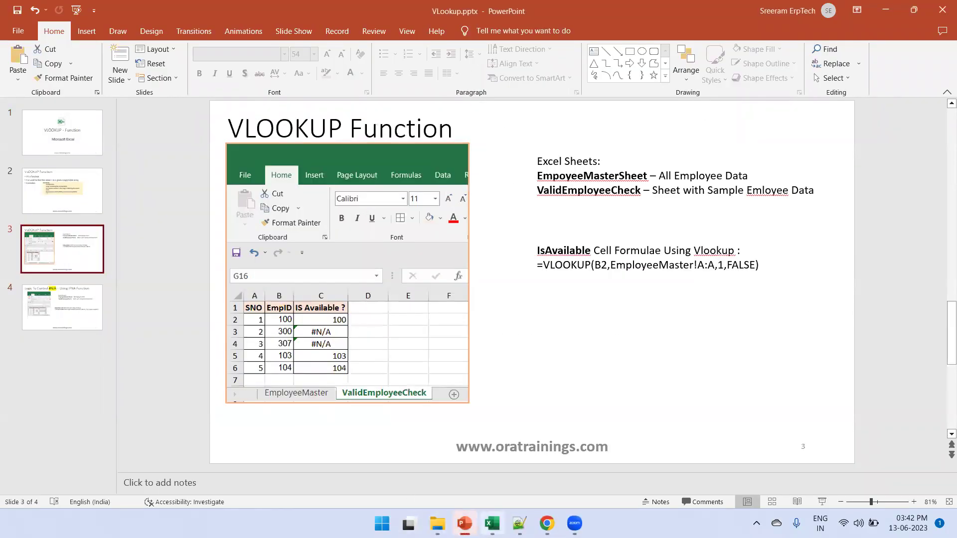
click(492, 523)
click(356, 270)
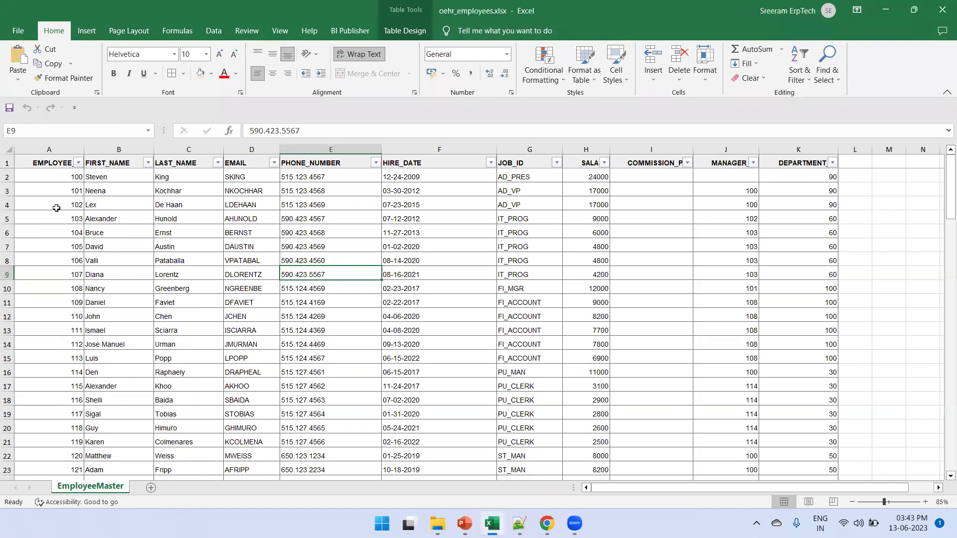
Add a new worksheet after EmployeeMaster and name it ValidateEmployees.
click(151, 488)
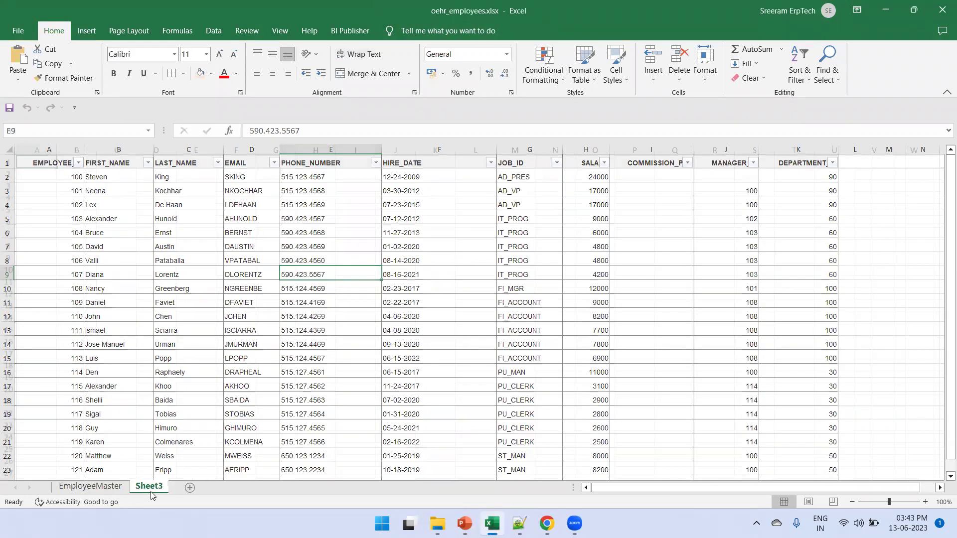
double_click(145, 485)
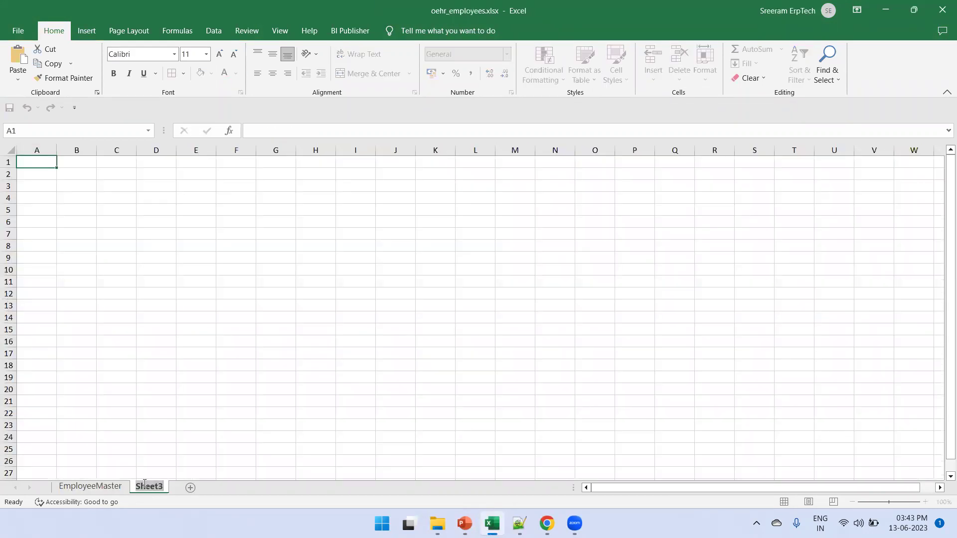
text(ValidateE)
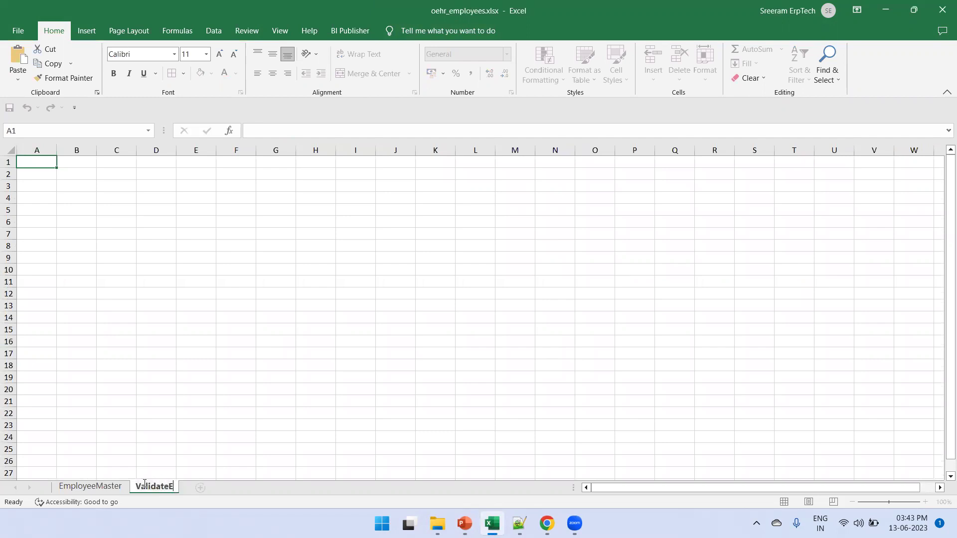
text(mployees)
key(Return)
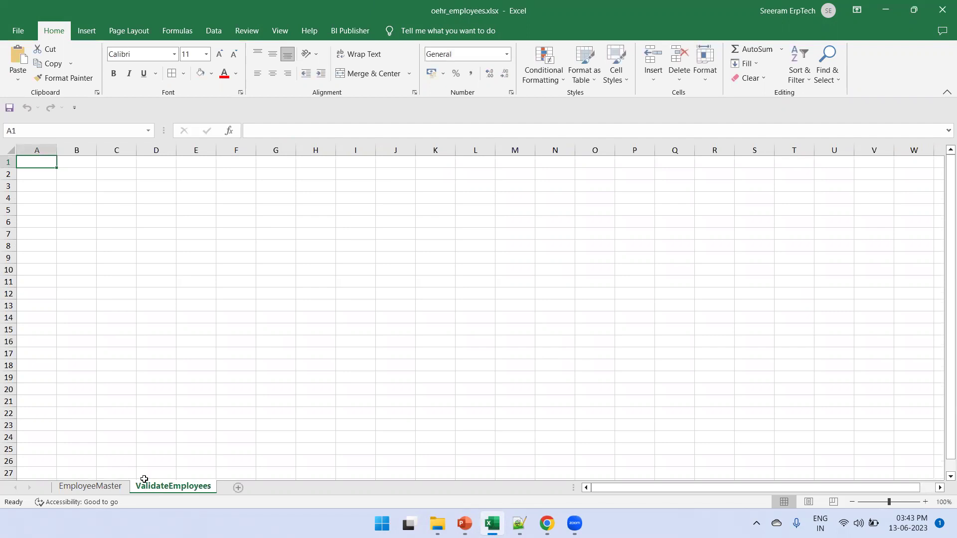
Enter the column headers SNO, Empno and IsAvailable in cells A1 to C1.
text(SNO)
key(Tab)
text(Empno)
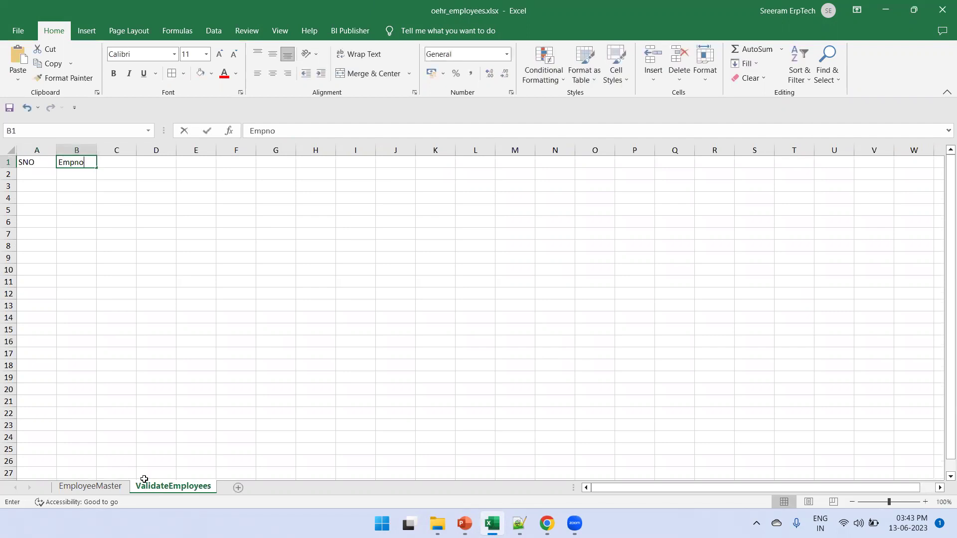
key(Tab)
text(IsAvailable)
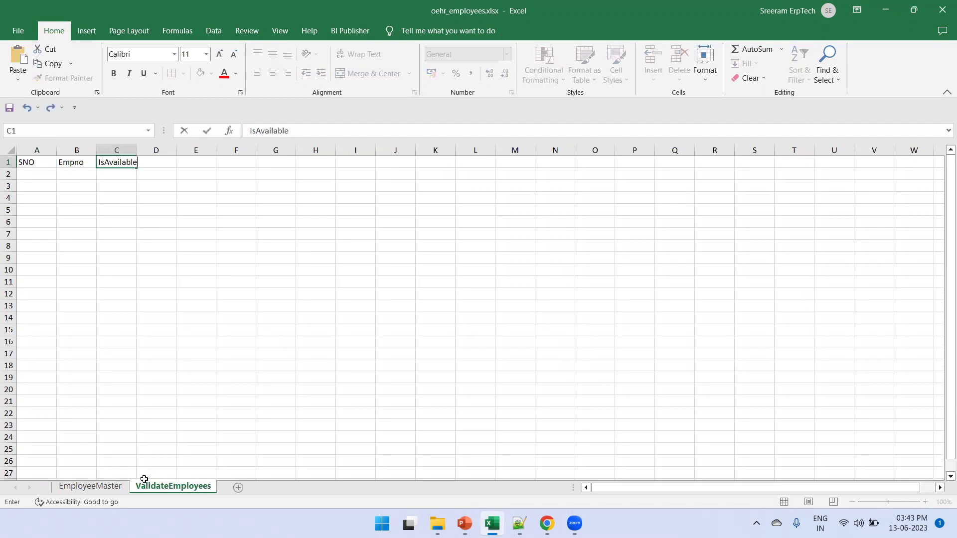
key(Return)
Number the SNO column from 1 to 6 in cells A2 to A7 as a filled series.
text(1)
key(Return)
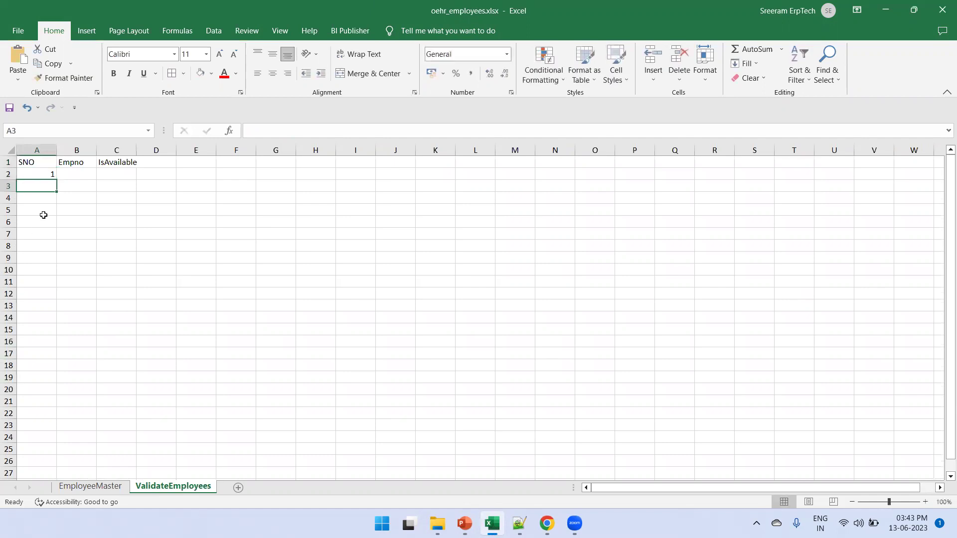
click(53, 173)
drag(55, 178, 55, 239)
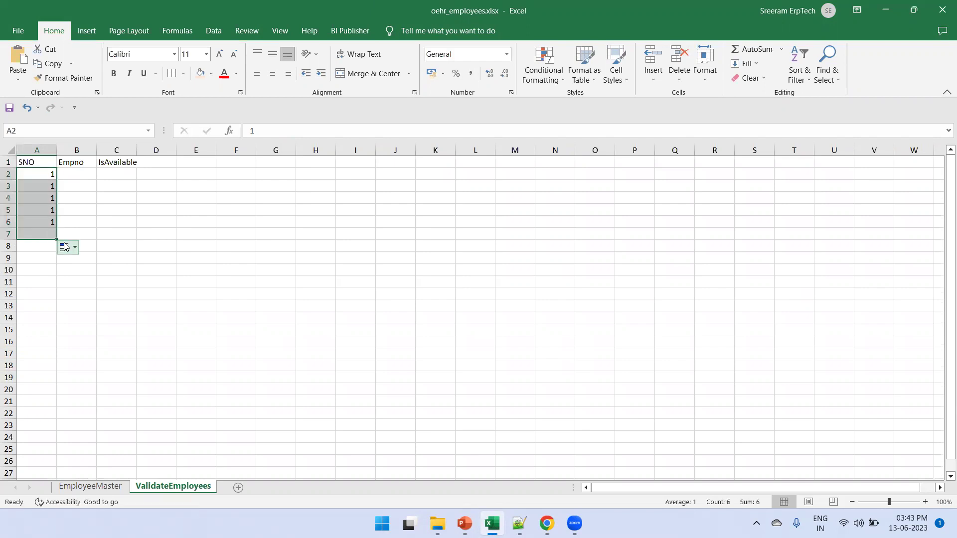
click(64, 247)
click(85, 210)
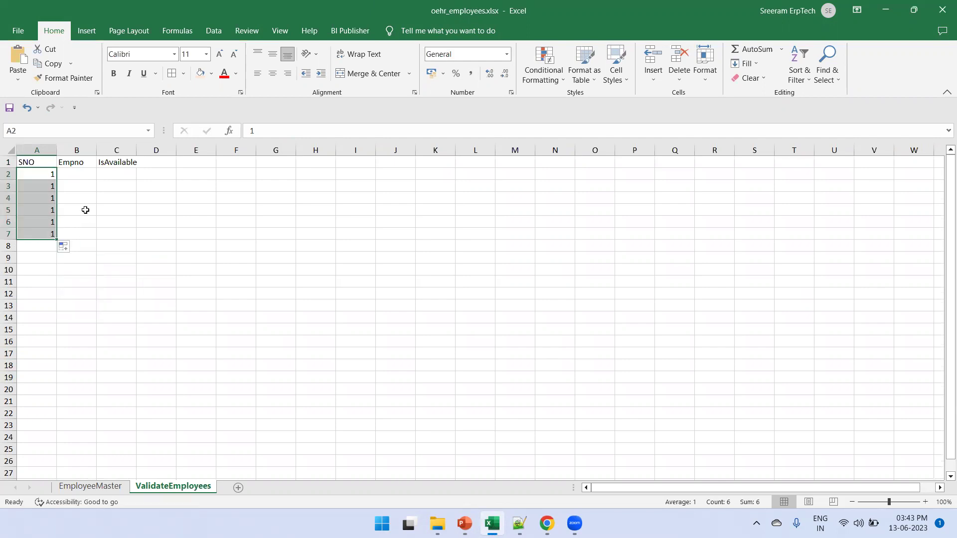
Enter 100, 102, 302, 105, 106 and 1070 in the Empno column, cells B2 to B7.
click(79, 172)
text(100)
key(Return)
text(102)
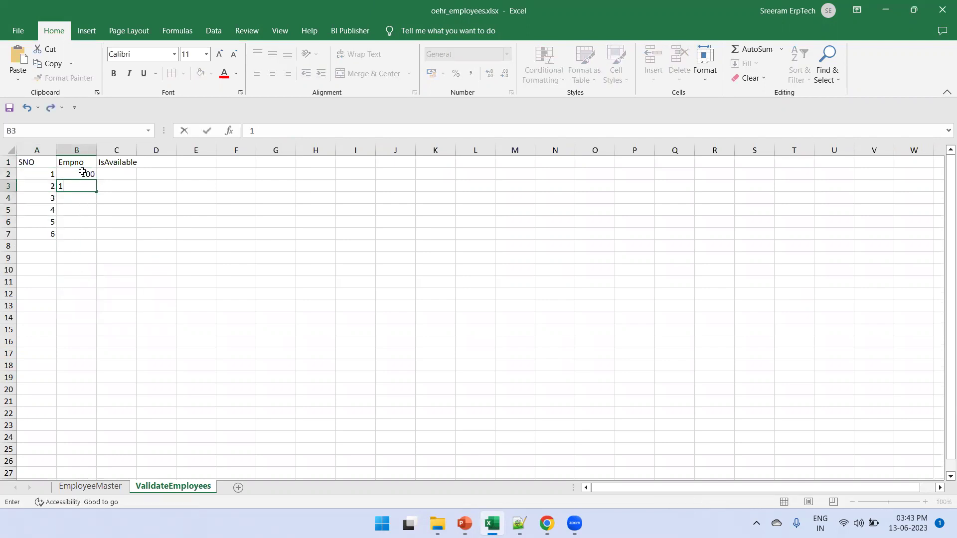
key(Return)
text(302)
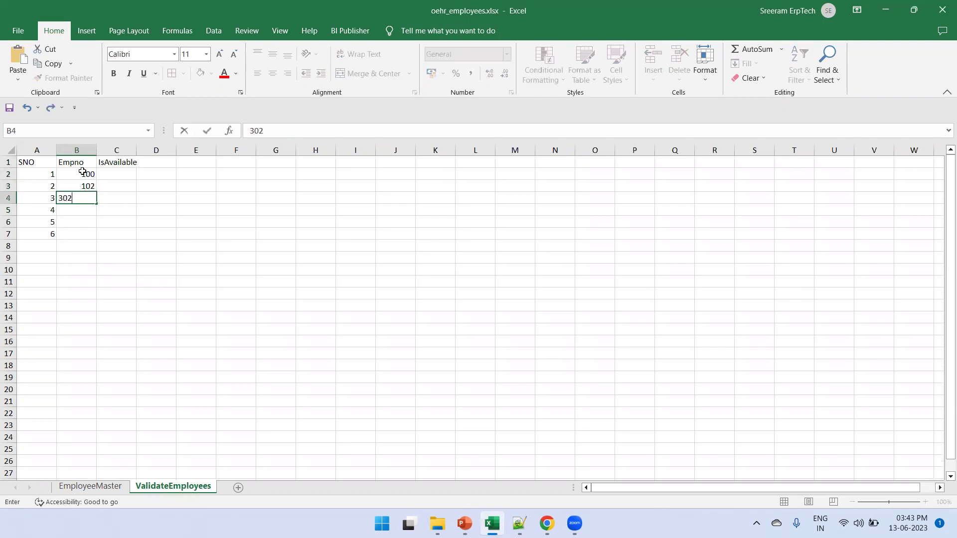
key(Return)
text(105)
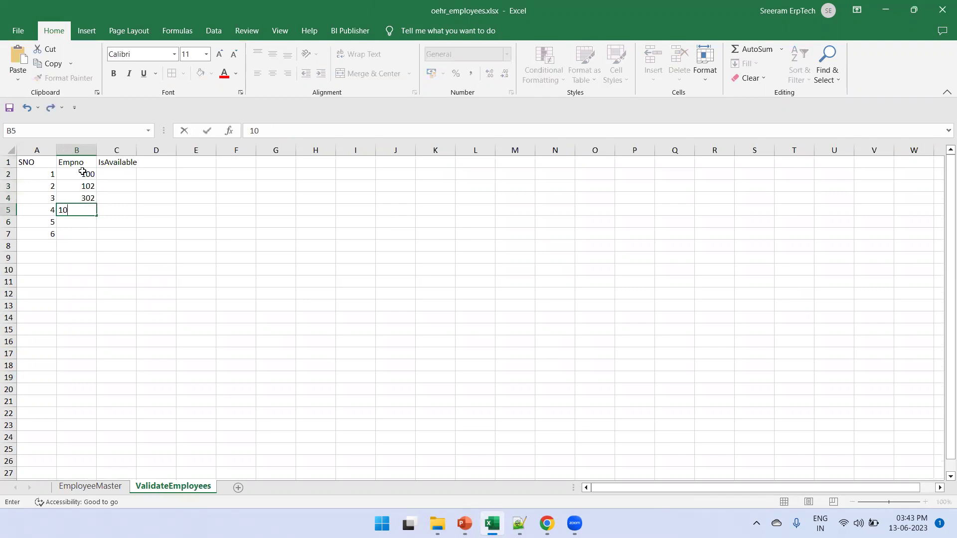
key(Return)
text(106)
key(Return)
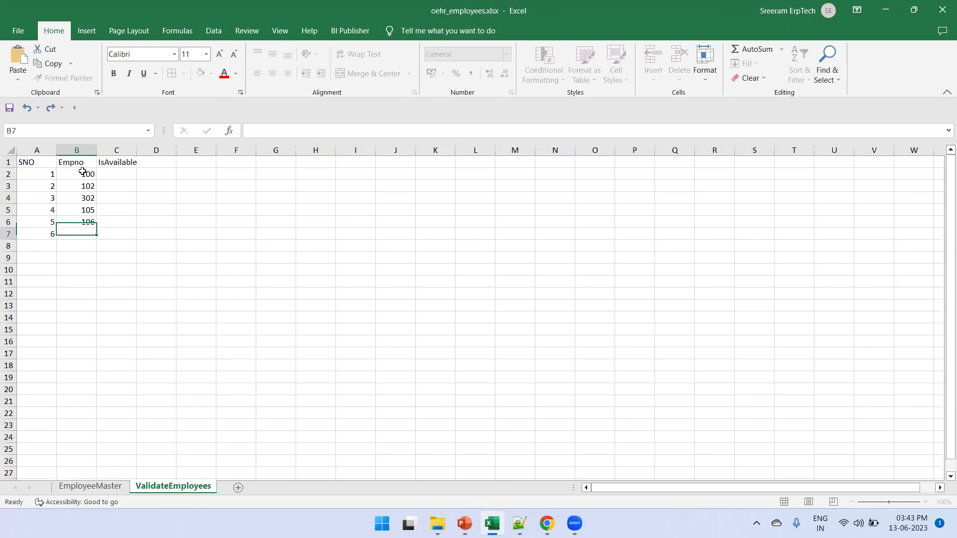
text(107)
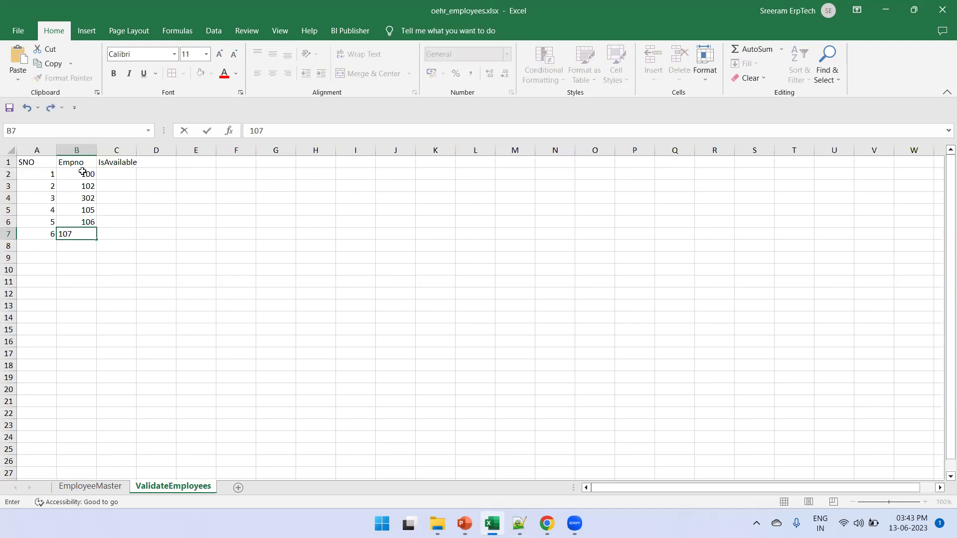
text(0)
key(Return)
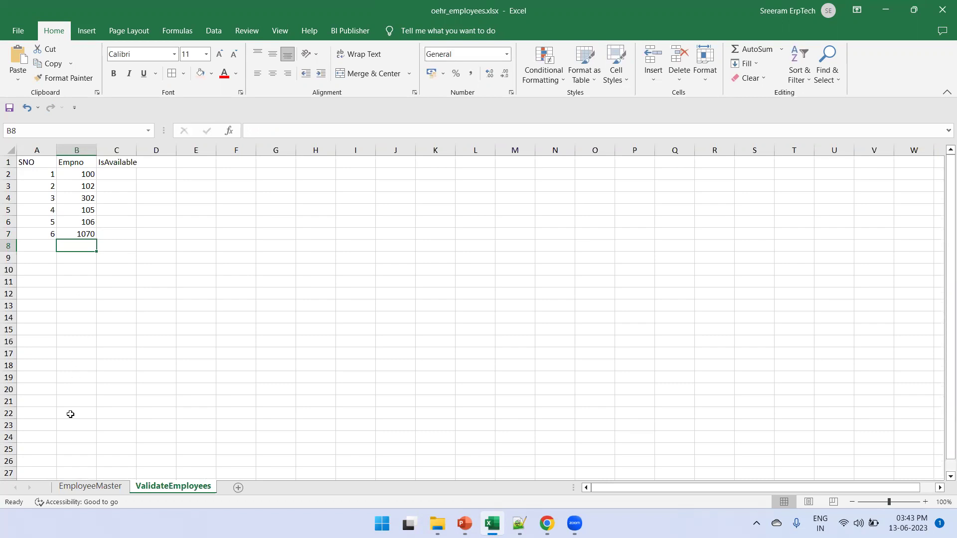
Start a VLOOKUP formula in cell C2 under IsAvailable with B2 as the lookup value.
click(127, 175)
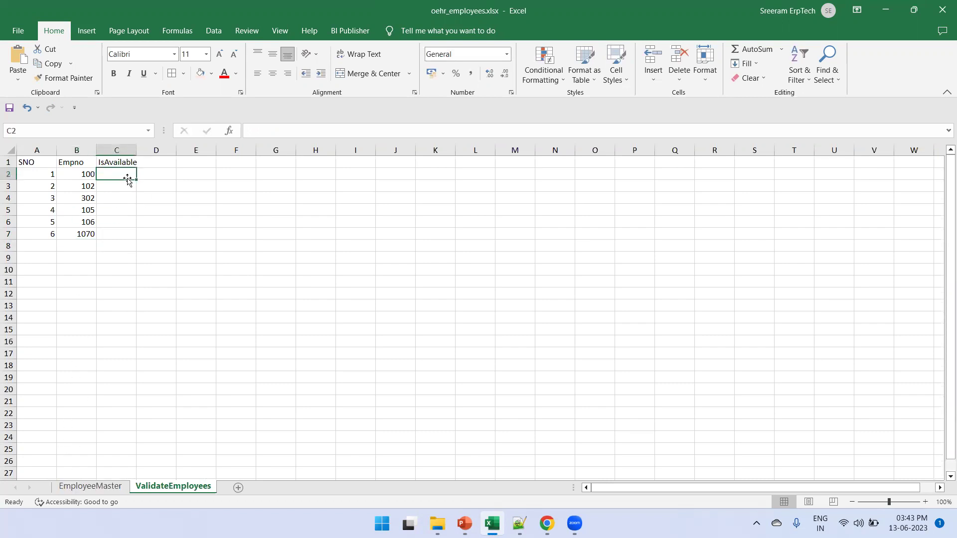
click(280, 131)
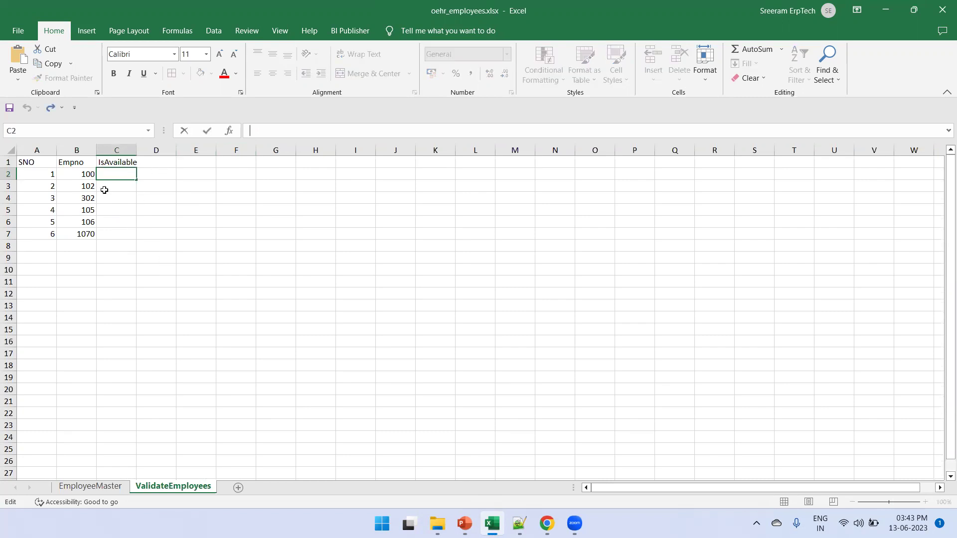
click(132, 202)
click(125, 178)
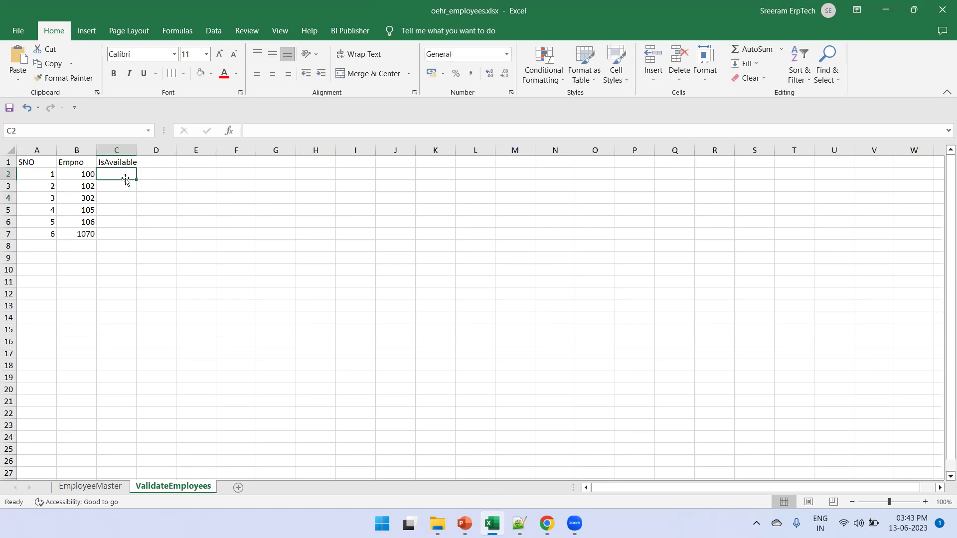
text(=)
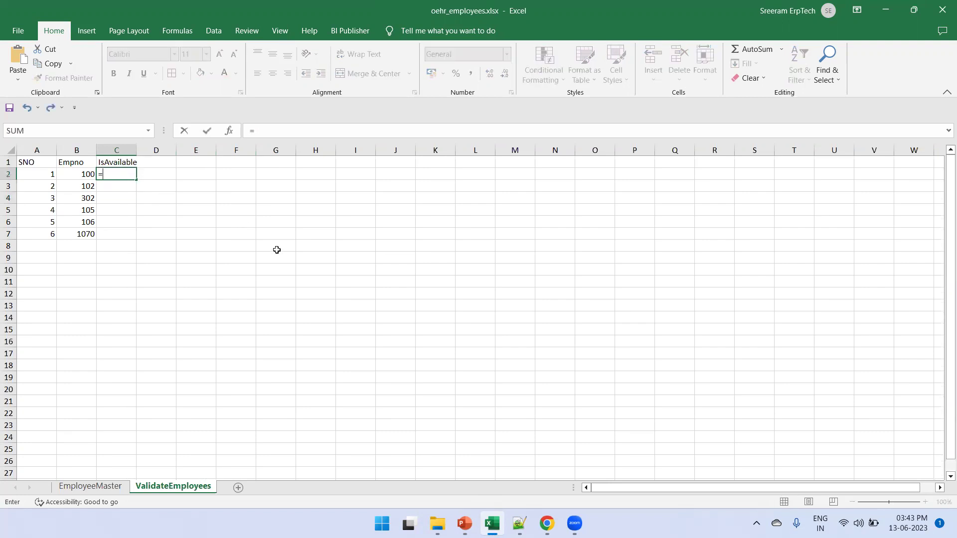
text(VLO)
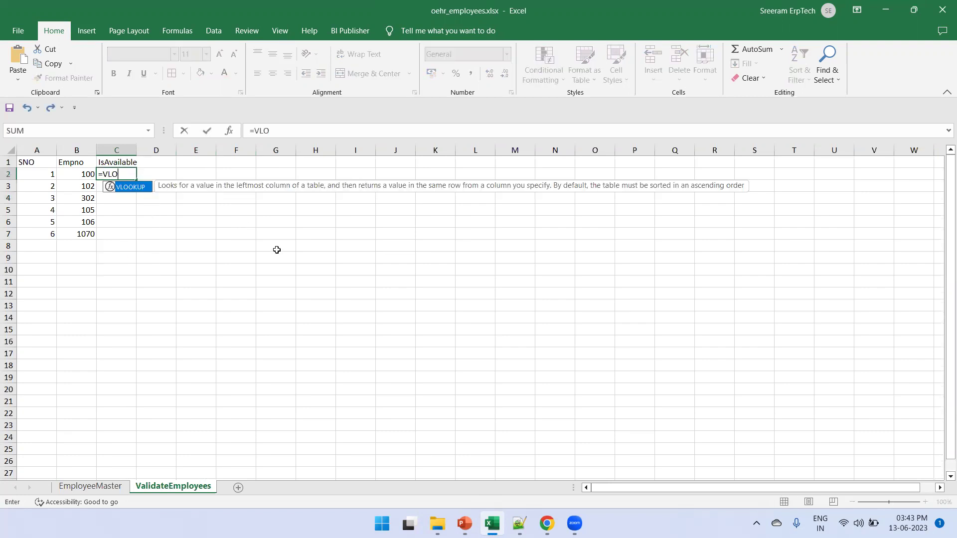
text(OKUP()
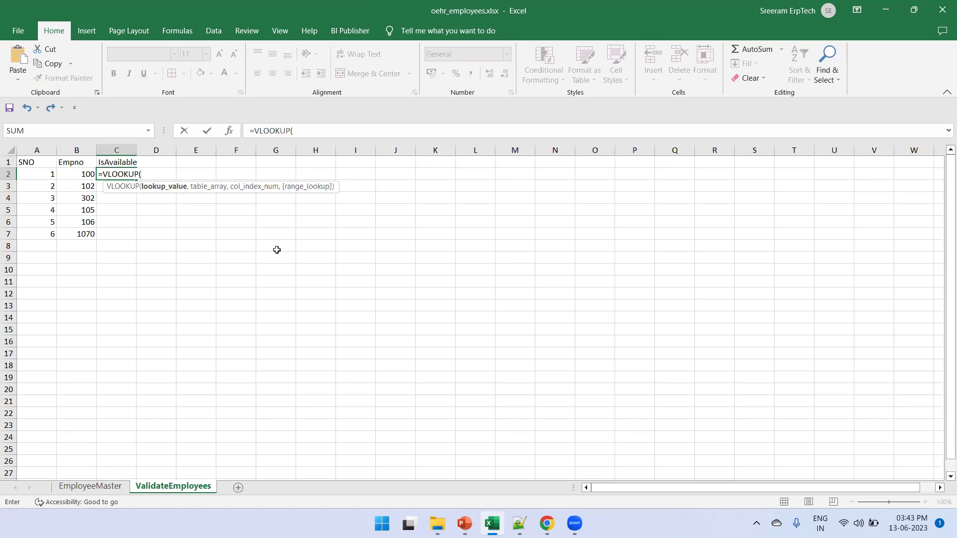
text(B2)
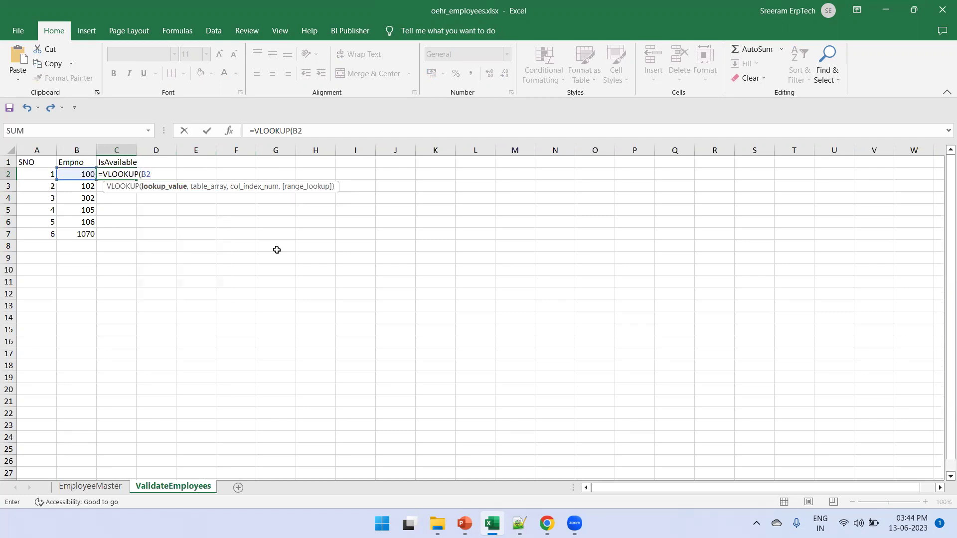
text(,)
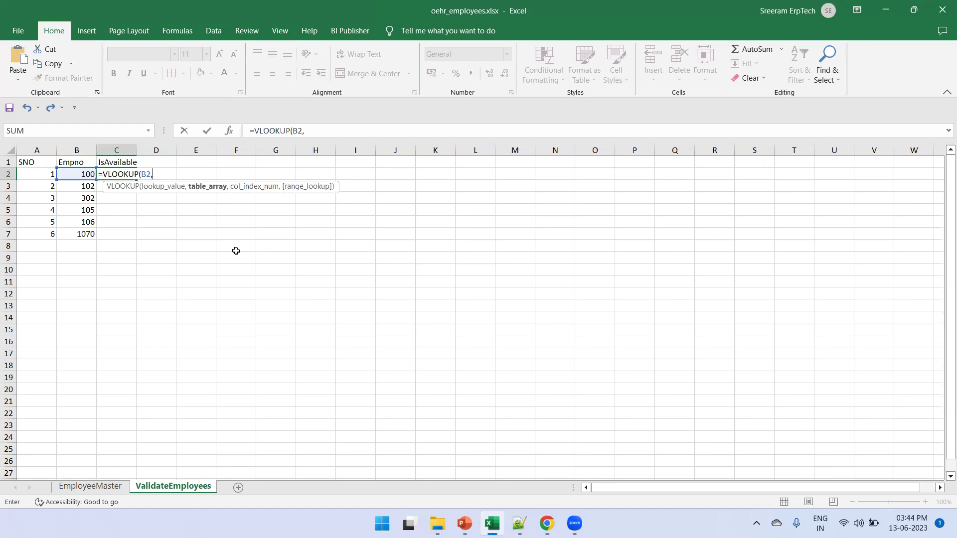
Complete the VLOOKUP with EmployeeMaster column A:A as table array, column index 1 and FALSE, and copy it from C2 down to C7.
click(88, 491)
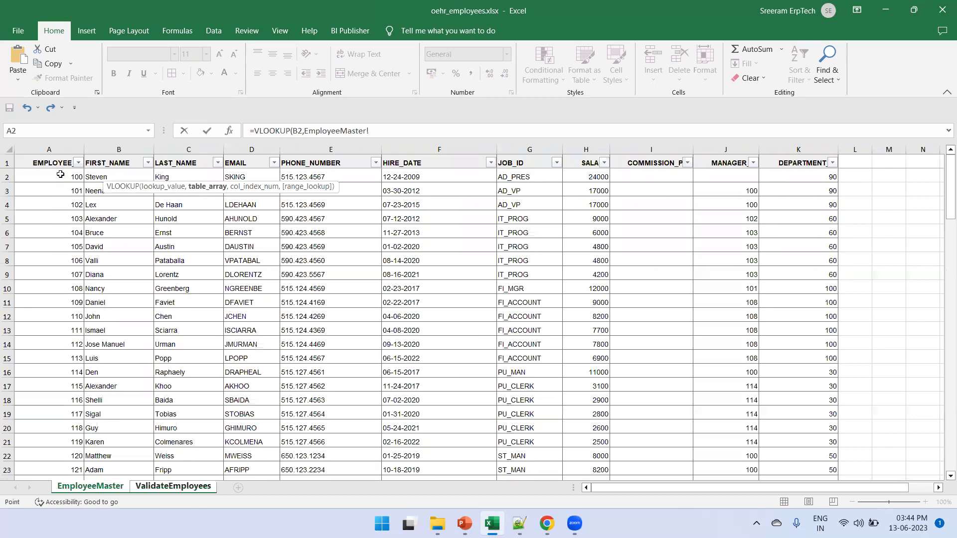
click(47, 149)
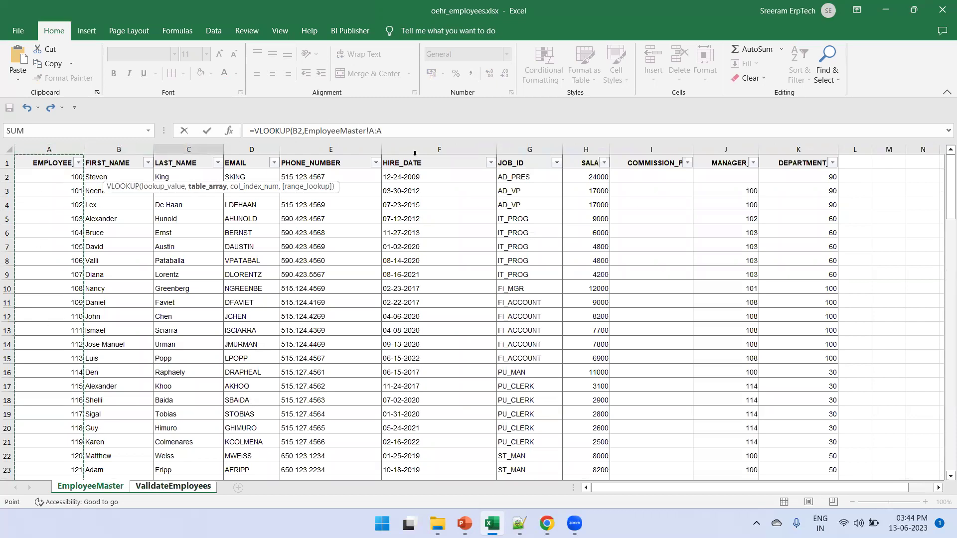
click(410, 130)
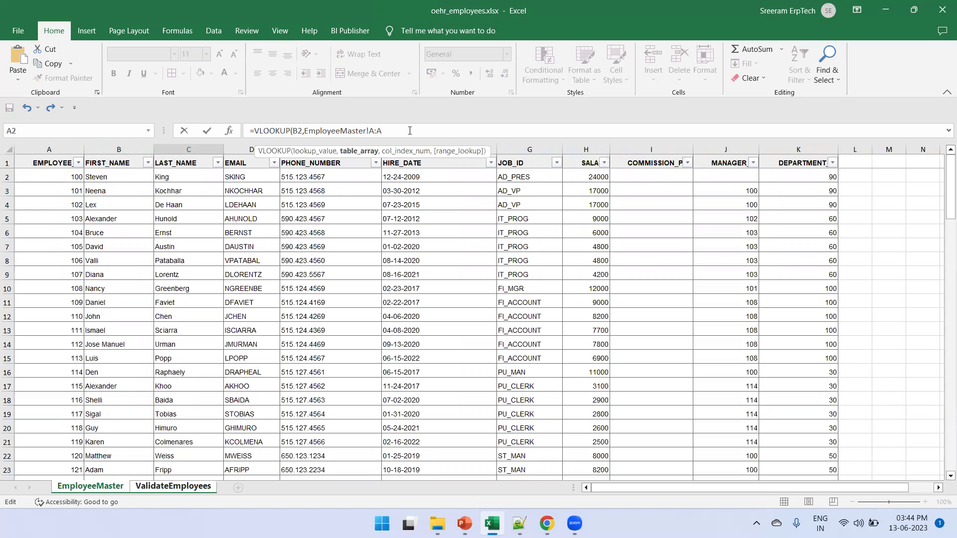
text(,1)
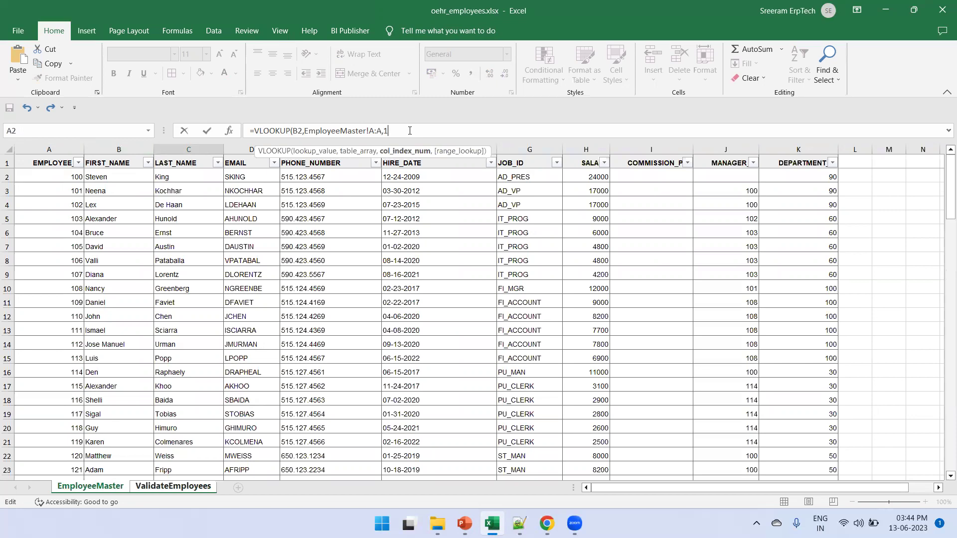
text(,)
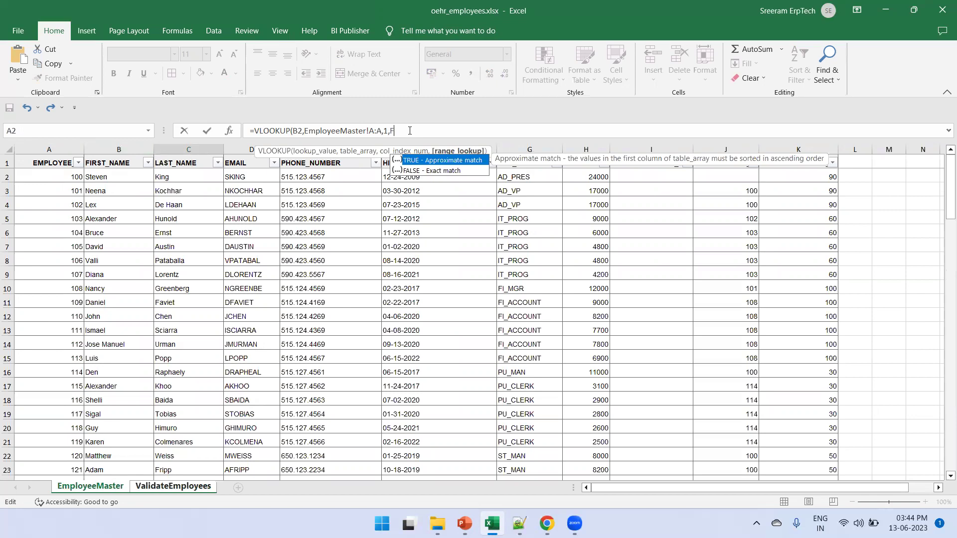
text(FALSE))
key(Return)
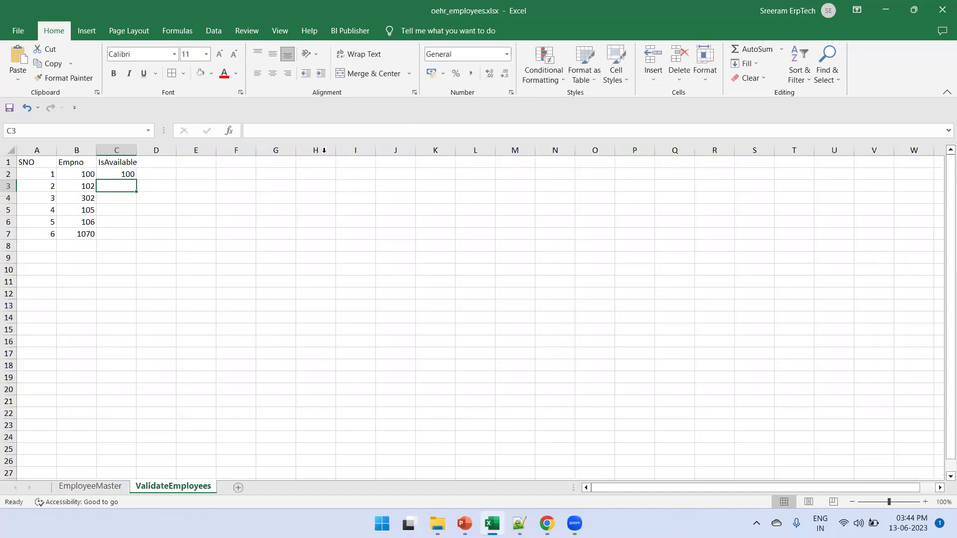
click(113, 174)
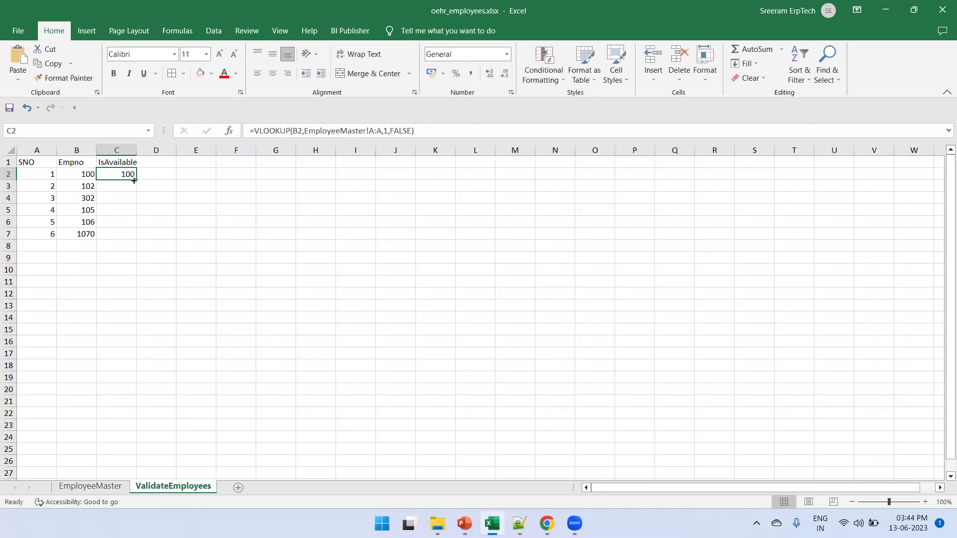
drag(134, 180, 118, 240)
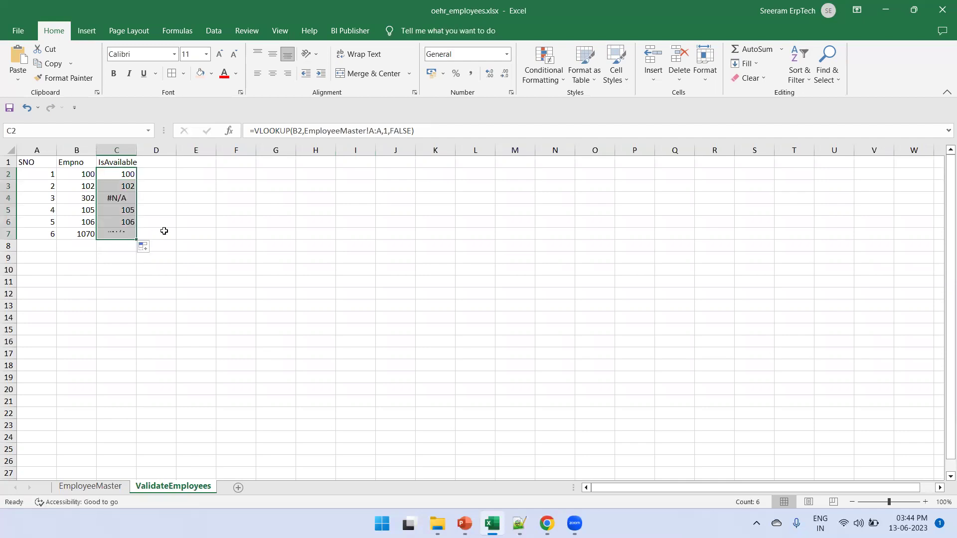
Apply all borders to the table in A1:C7 and auto-fit the width of column C.
click(34, 163)
drag(34, 164, 117, 235)
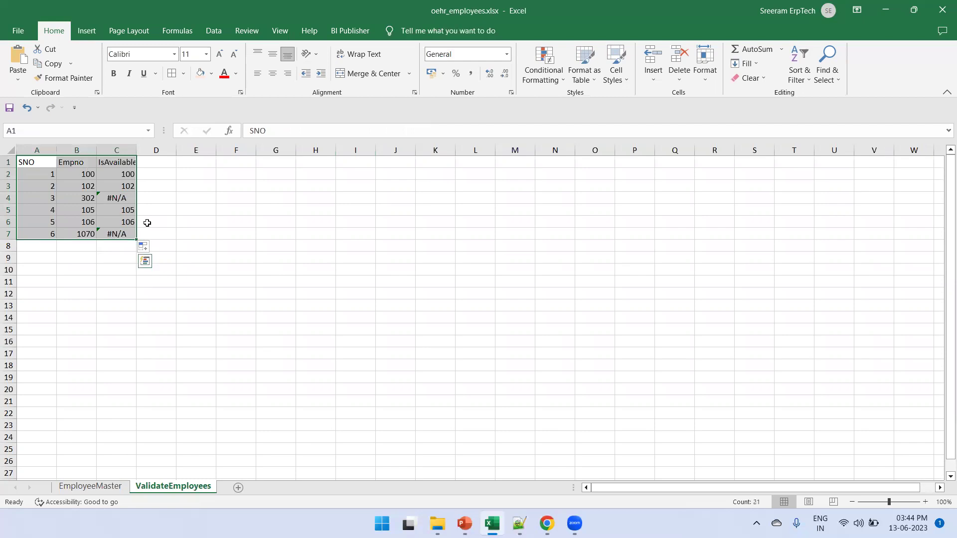
click(183, 74)
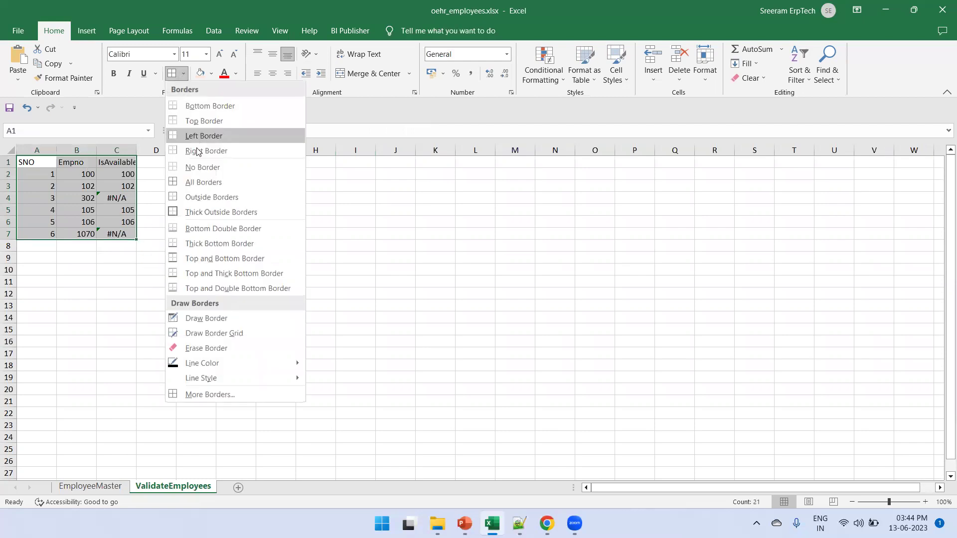
click(196, 189)
click(170, 212)
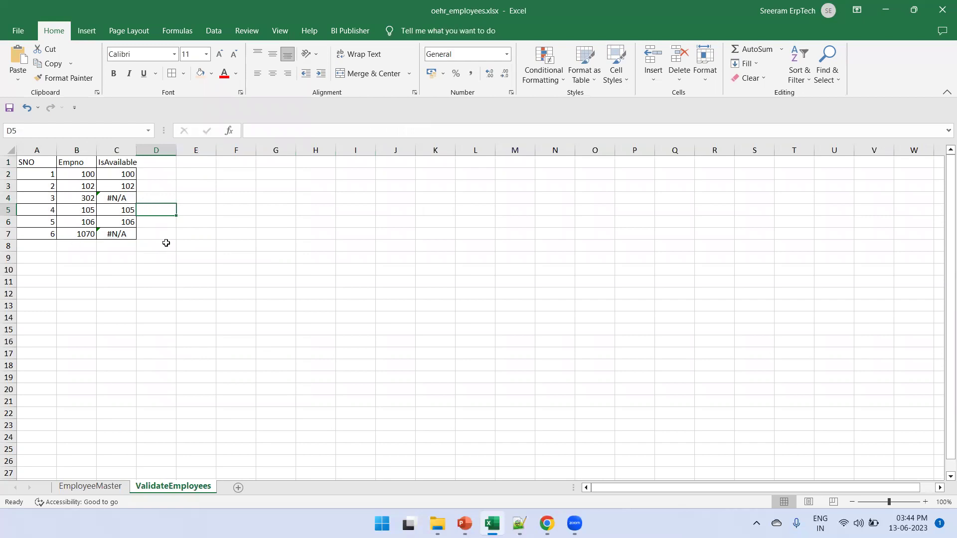
double_click(136, 148)
Add a First Name header in cell D1.
click(159, 163)
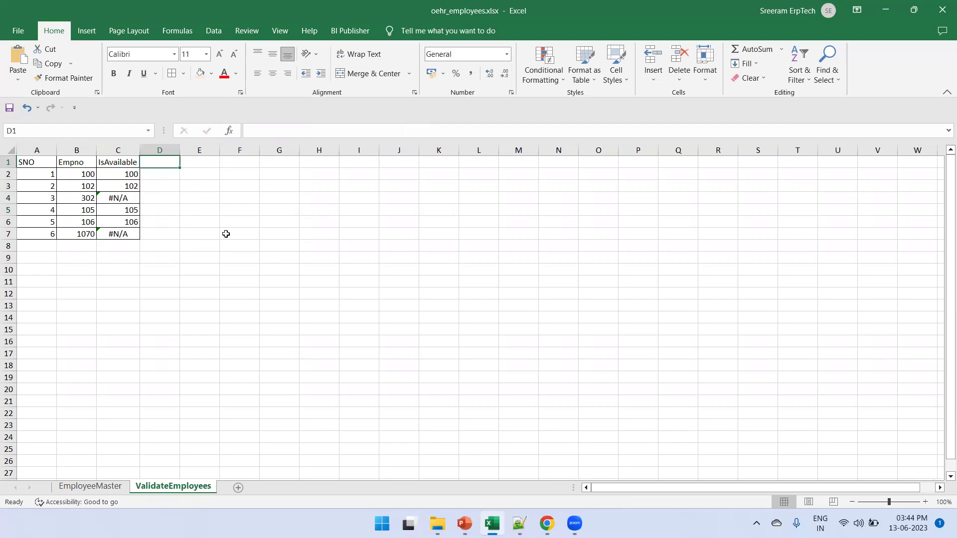
text(First Name)
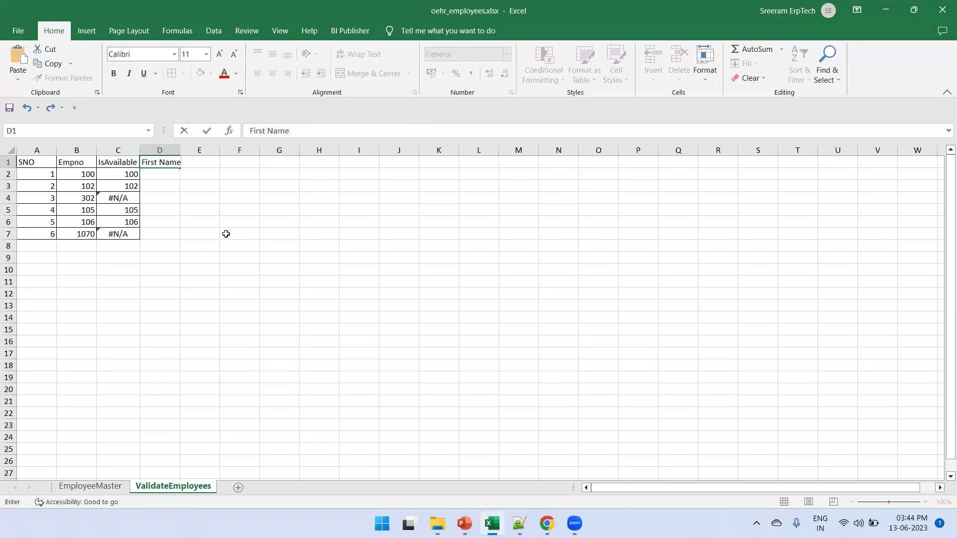
key(Return)
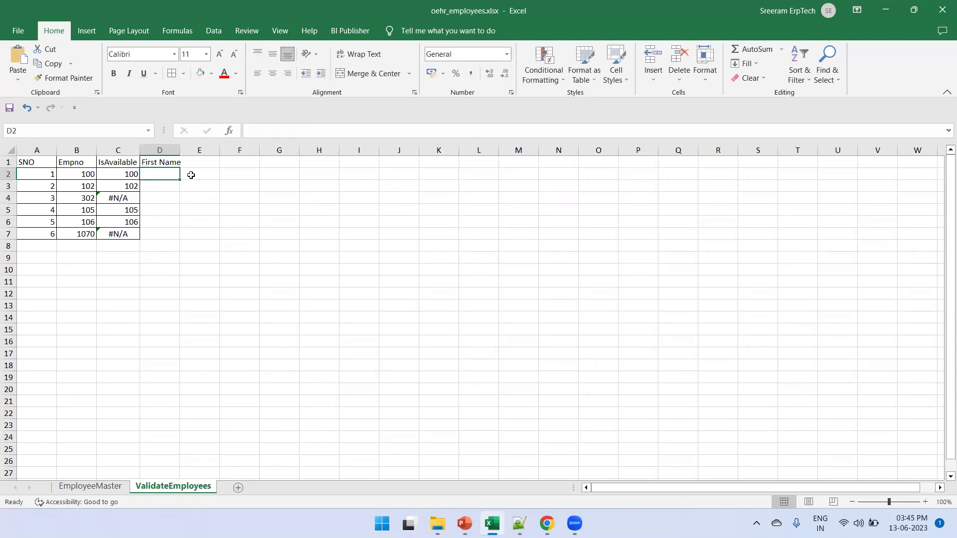
Enter a VLOOKUP formula in D2 with B2 as lookup value, EmployeeMaster columns A:B as table array, column index 2 and FALSE.
text(=VLOOKUP()
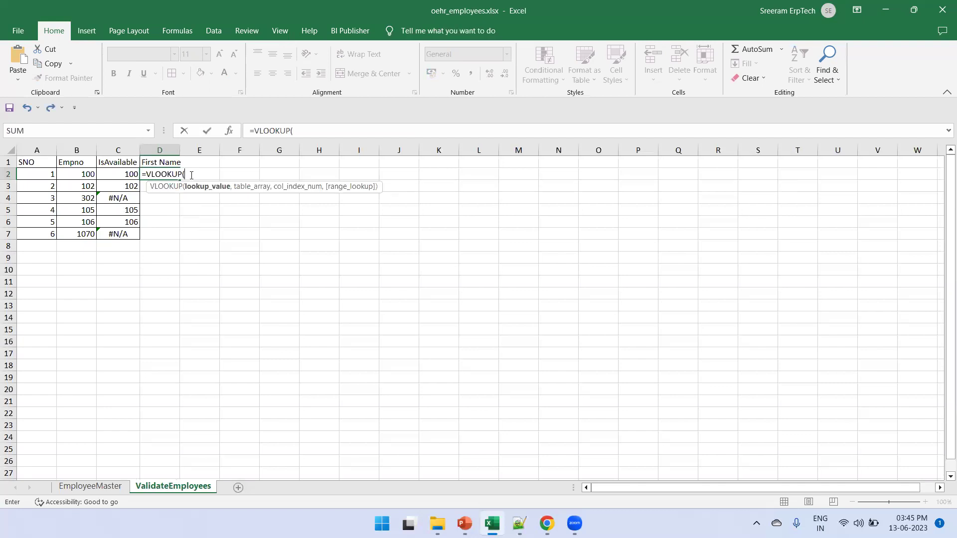
text(B2,)
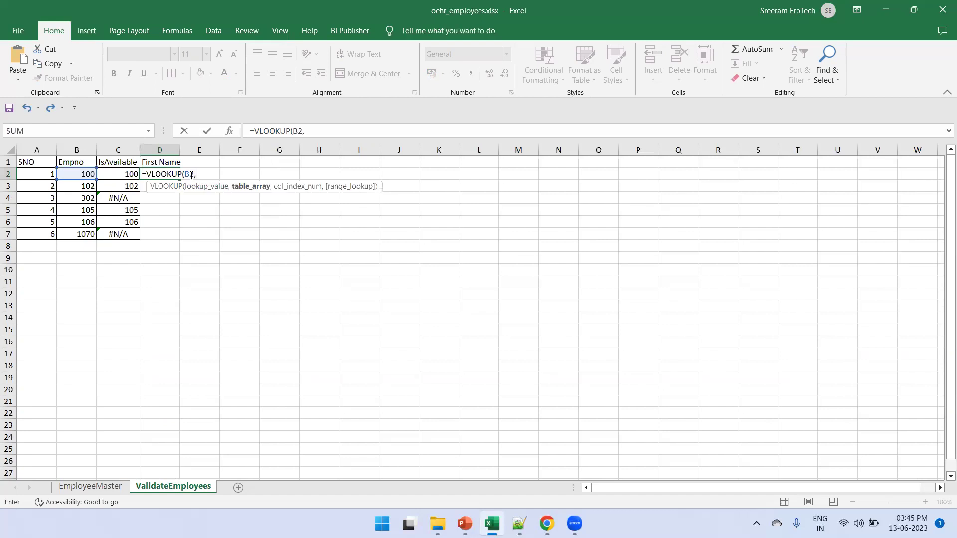
click(91, 486)
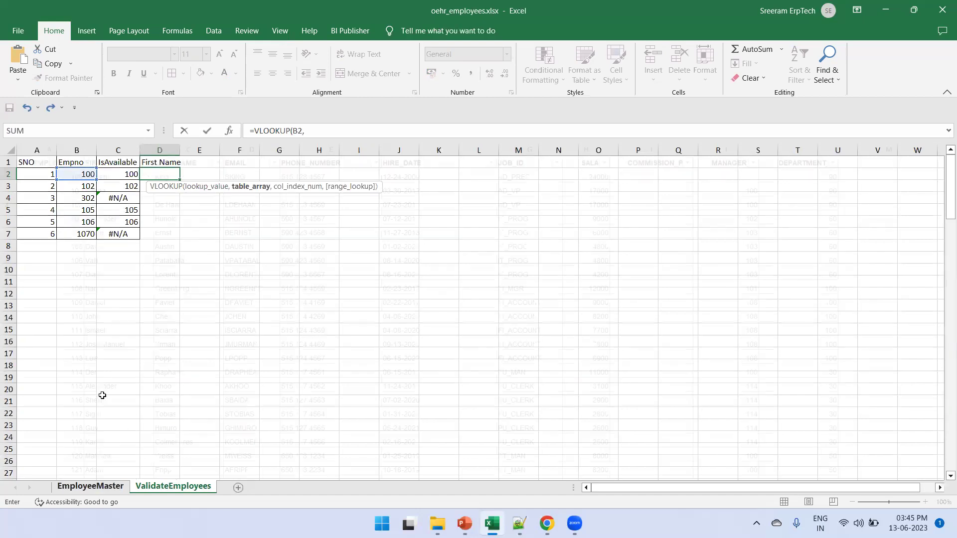
drag(51, 146, 120, 149)
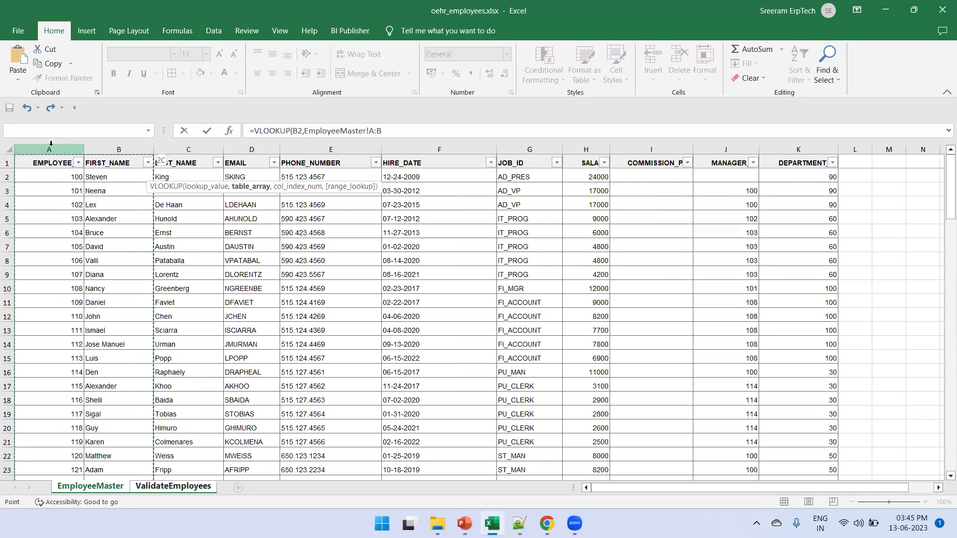
click(415, 132)
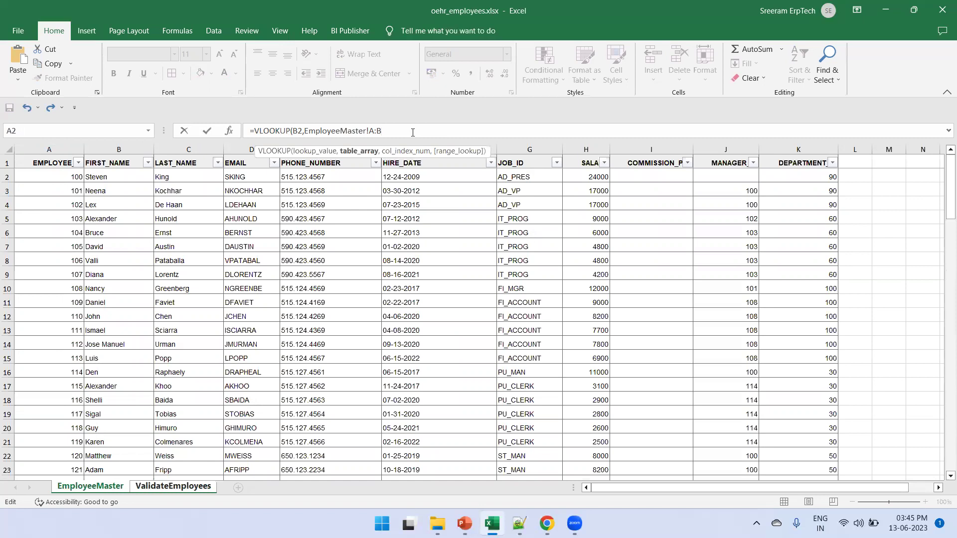
text(,2)
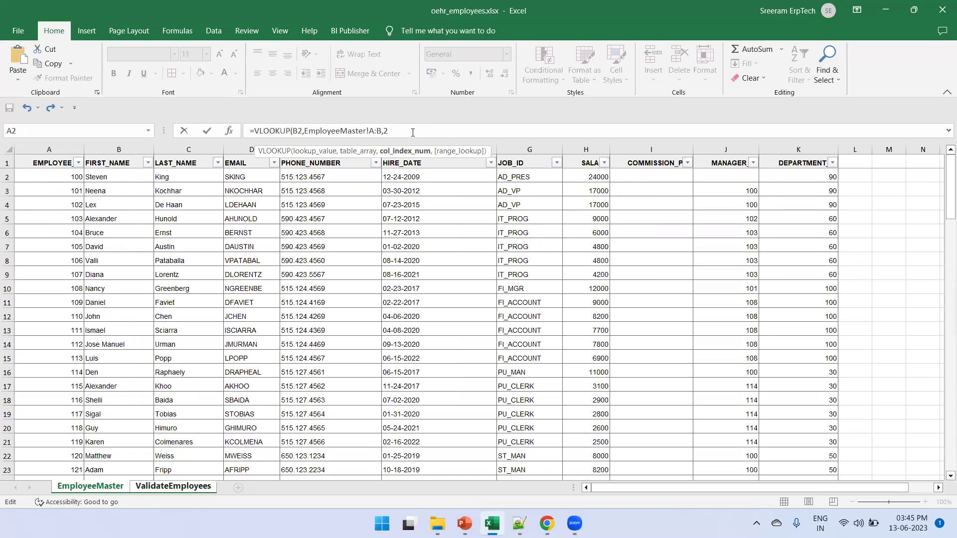
text(,FALSE))
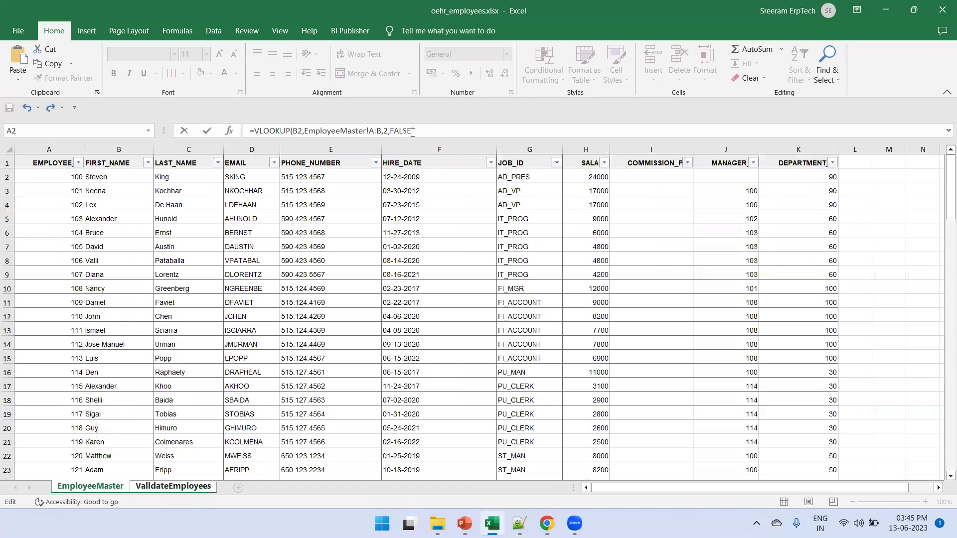
key(Return)
Copy the First Name formula from D2 down to D7 and auto-fit the width of column D.
click(158, 173)
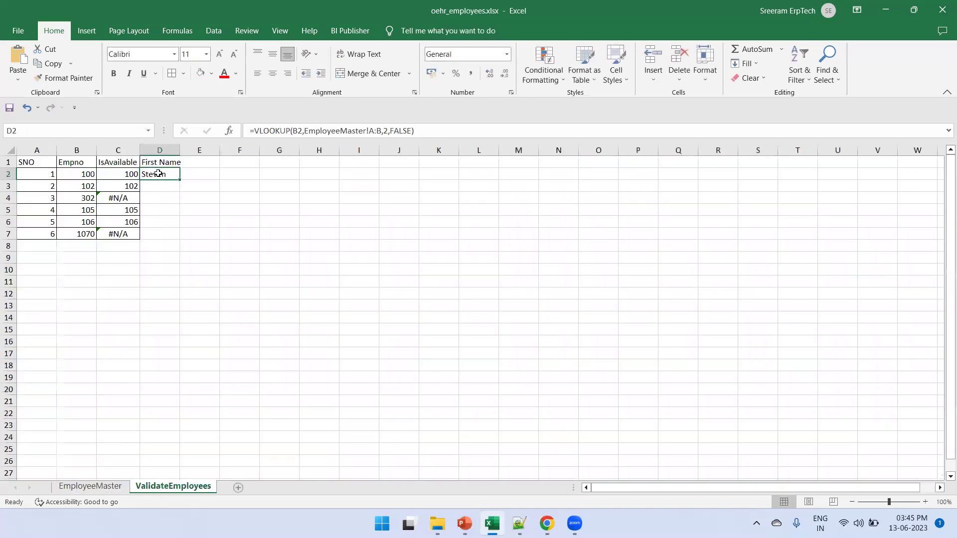
drag(179, 179, 156, 241)
click(250, 259)
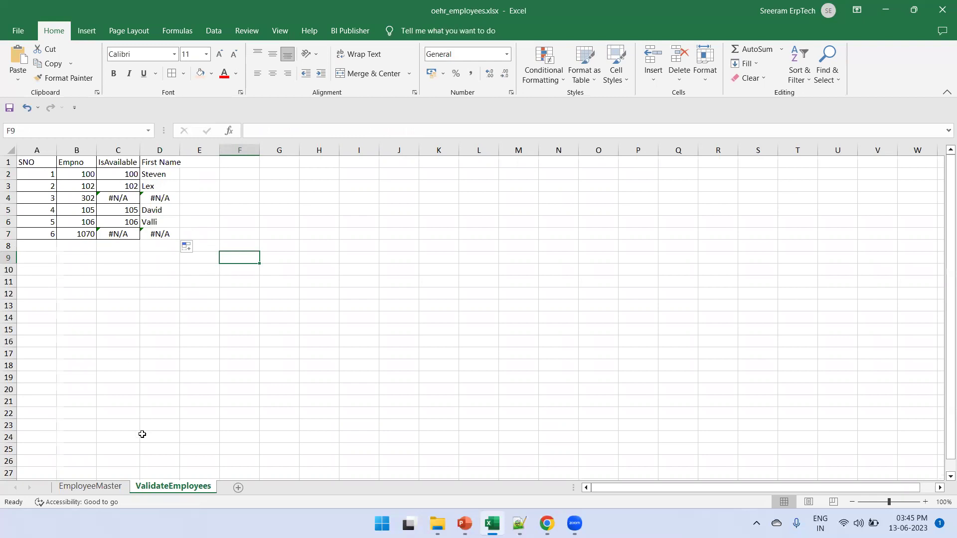
double_click(180, 151)
Start a VLOOKUP formula in cell E2 with B2 as the lookup value.
click(201, 176)
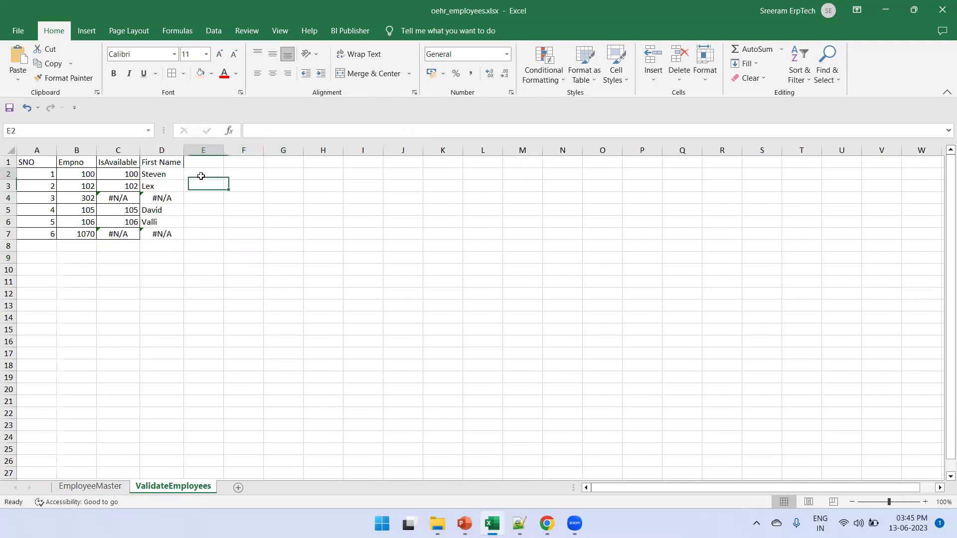
text(=)
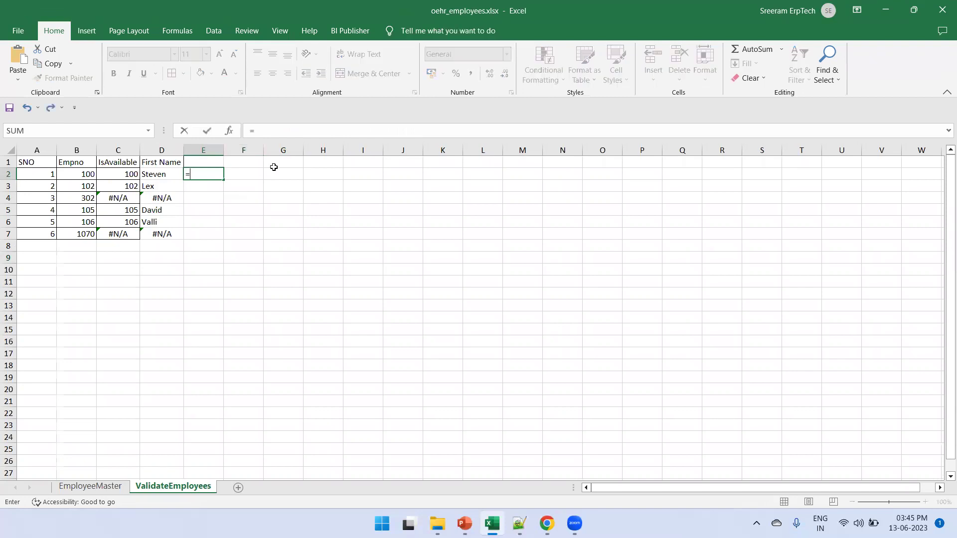
text(VLOOKUP)
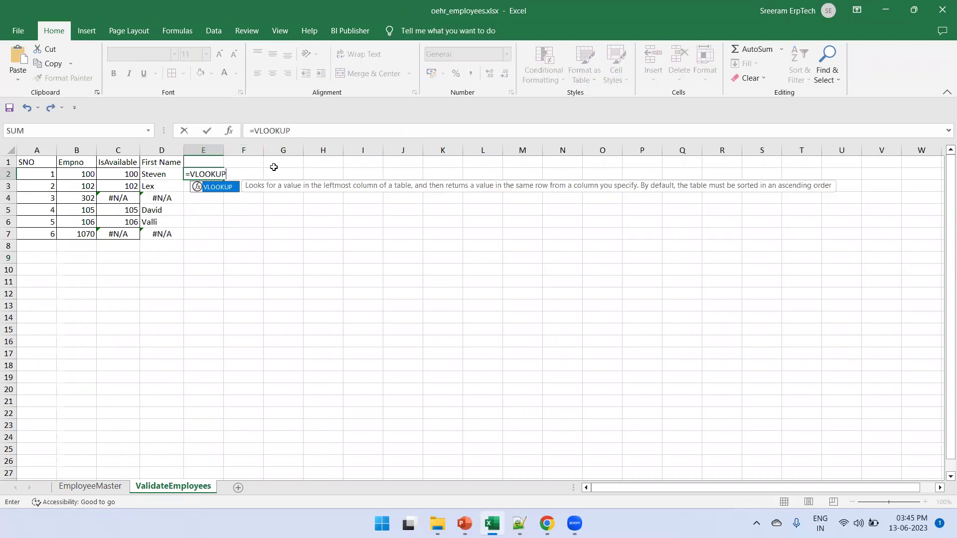
text((B)
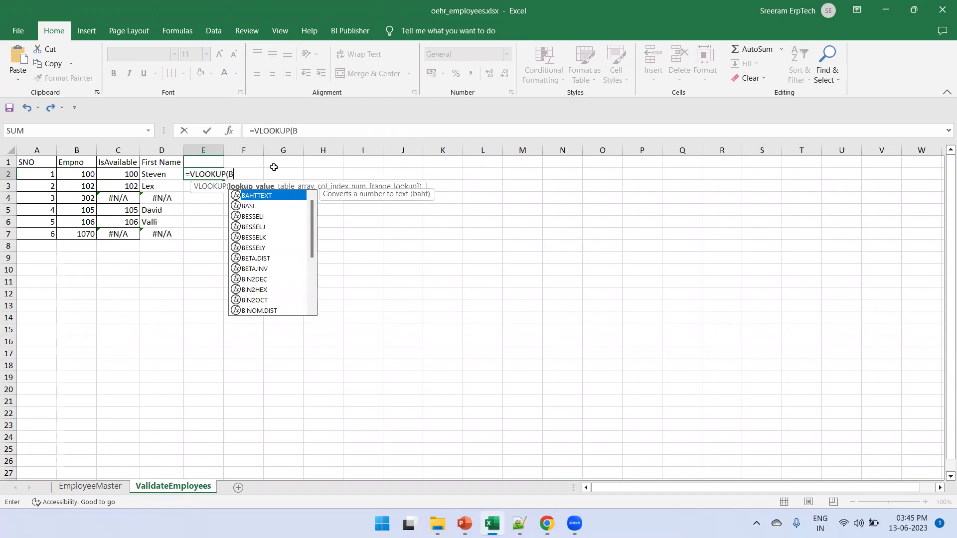
text(2,)
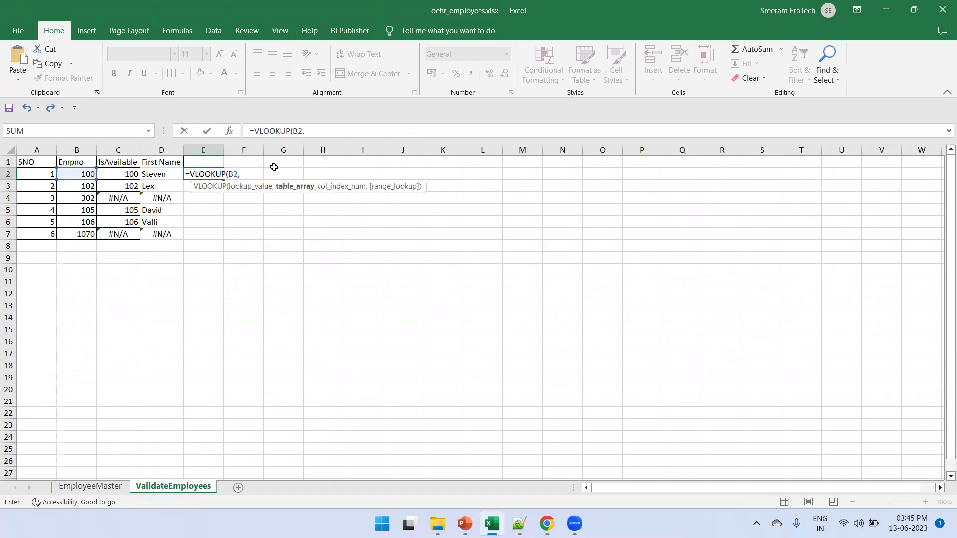
Set the table array of the E2 VLOOKUP to columns A:H of the EmployeeMaster sheet.
click(86, 487)
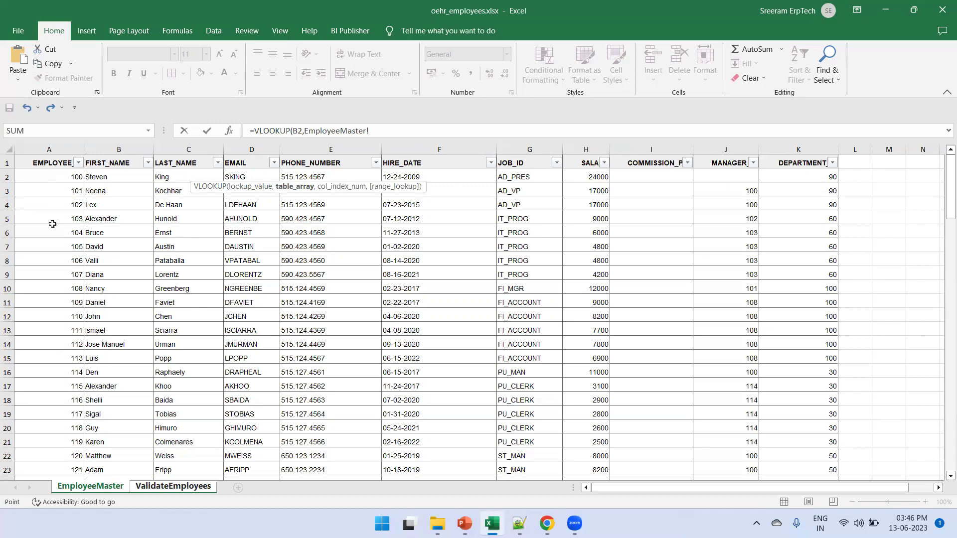
click(39, 149)
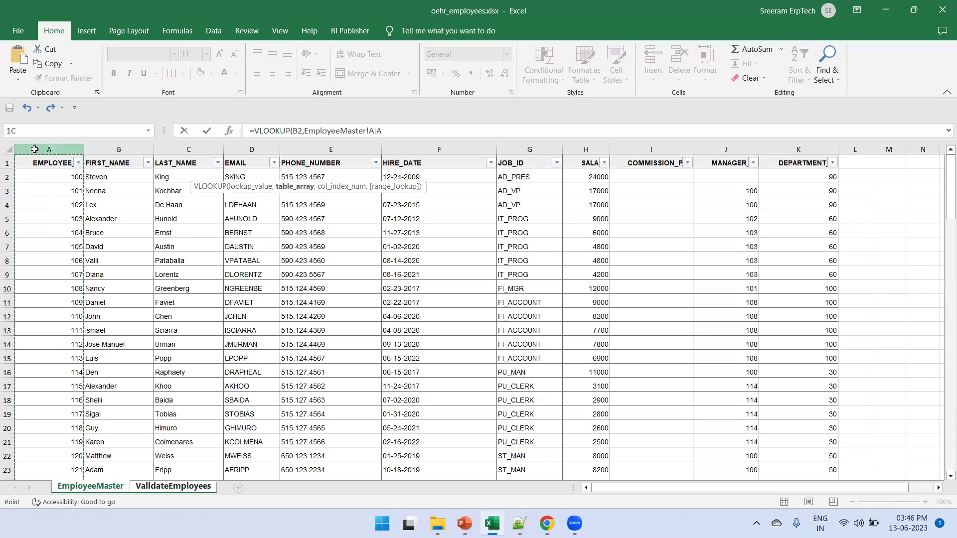
key(shift+Right)
key(shift+Right)
key(shift+Right)
key(shift+Right)
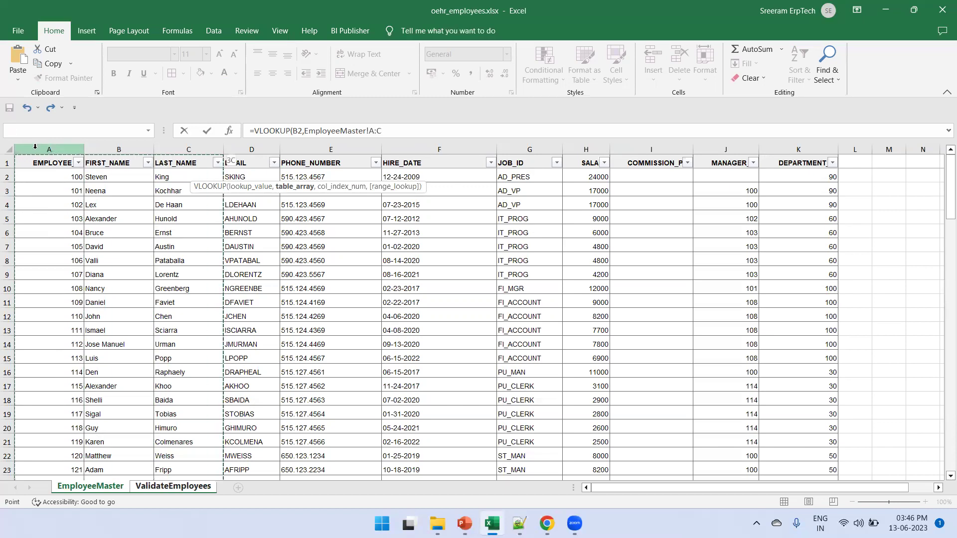
key(shift+Right)
key(shift+Right)
key(shift+Right)
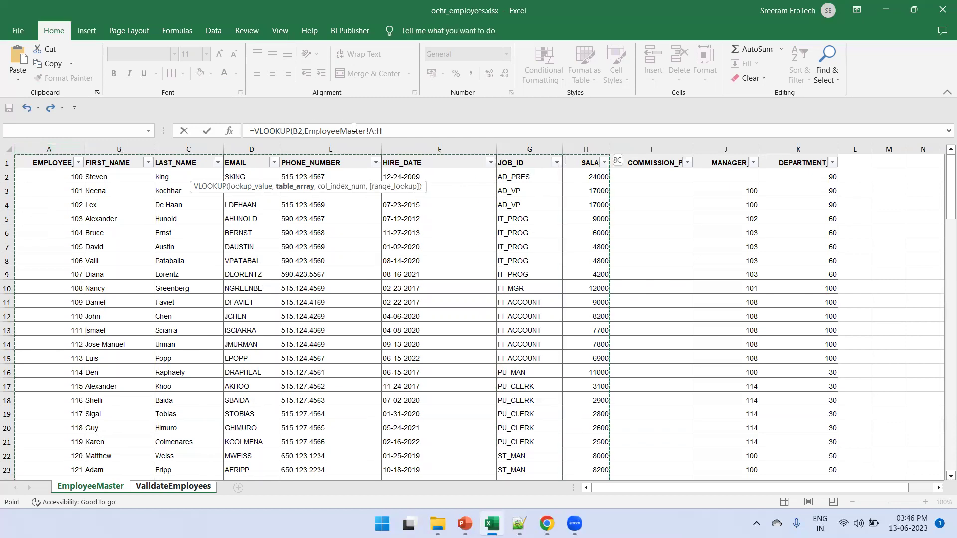
click(398, 129)
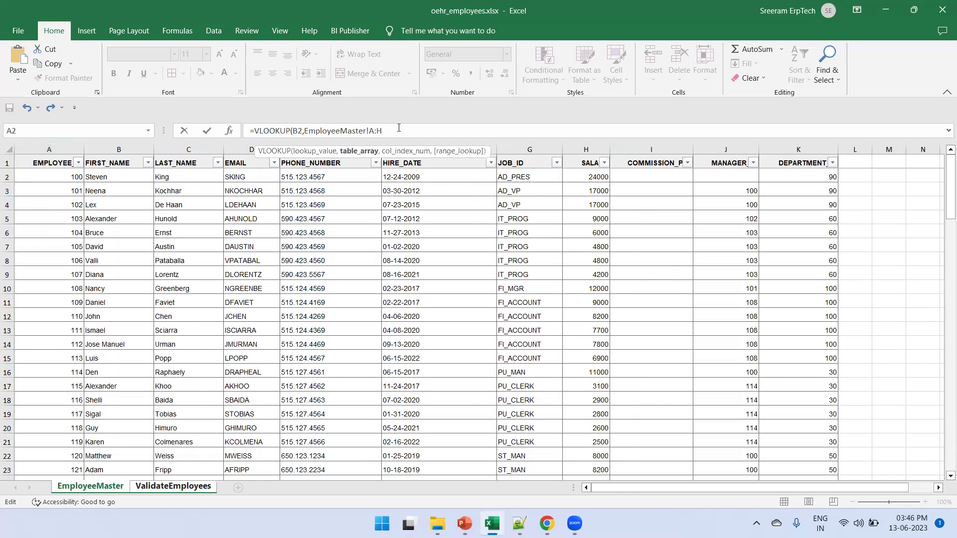
Finish the E2 VLOOKUP with column index 8 and FALSE, and copy it down to E7.
text(,8,)
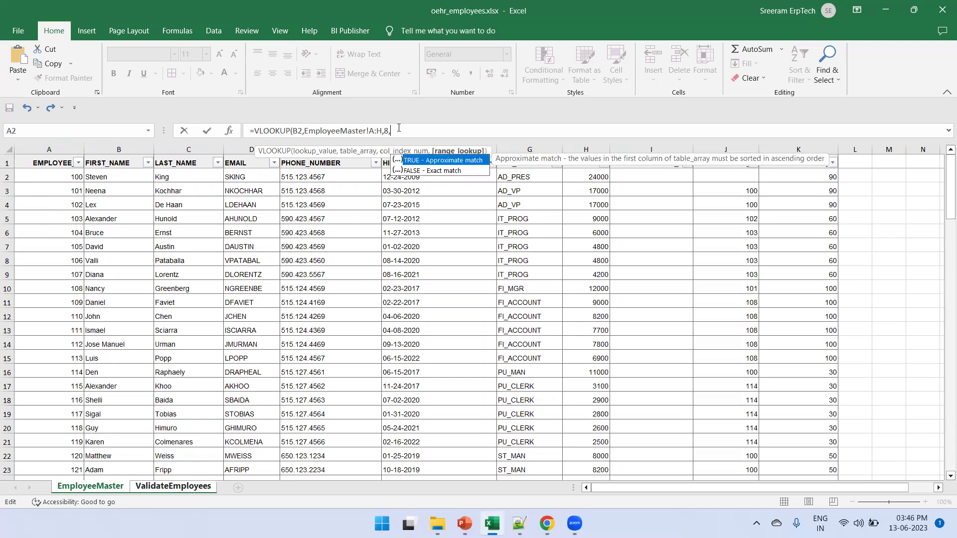
text(FALSE))
key(Return)
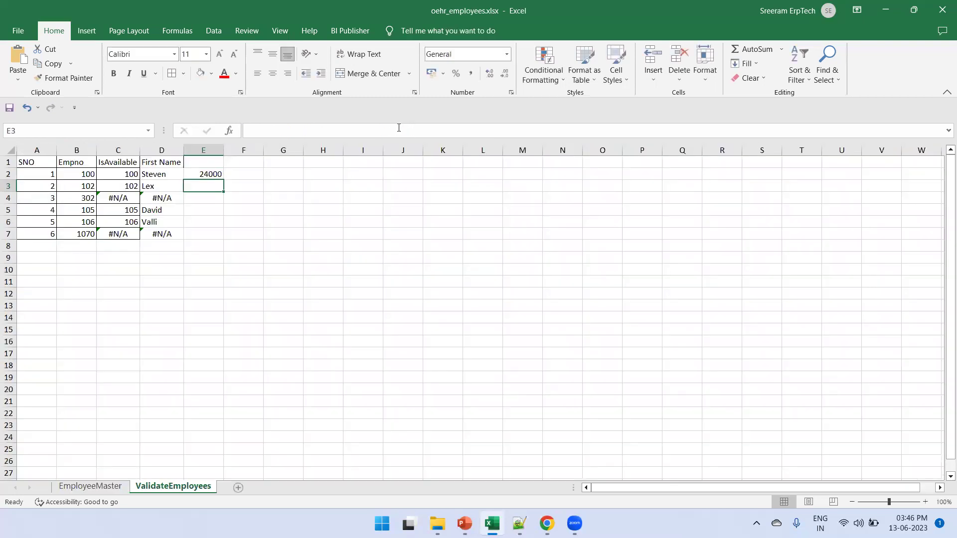
click(215, 176)
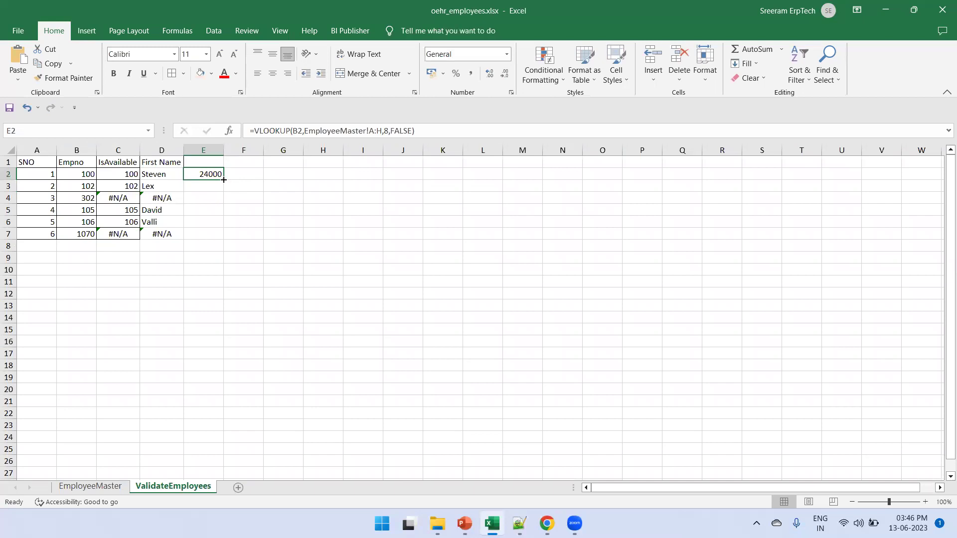
drag(223, 180, 209, 239)
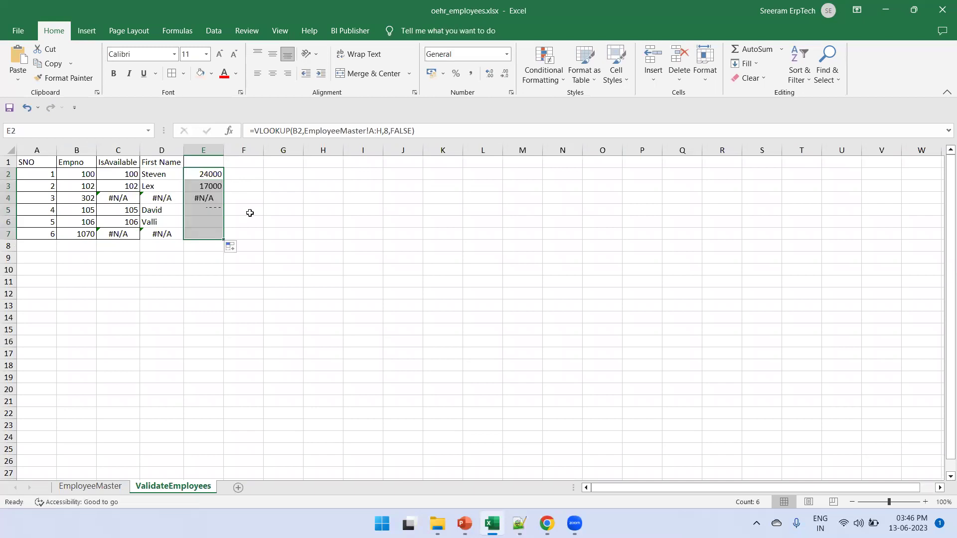
Add a Salary header in cell E1 and apply all borders to the table in A1:E7.
click(192, 159)
text(Salar)
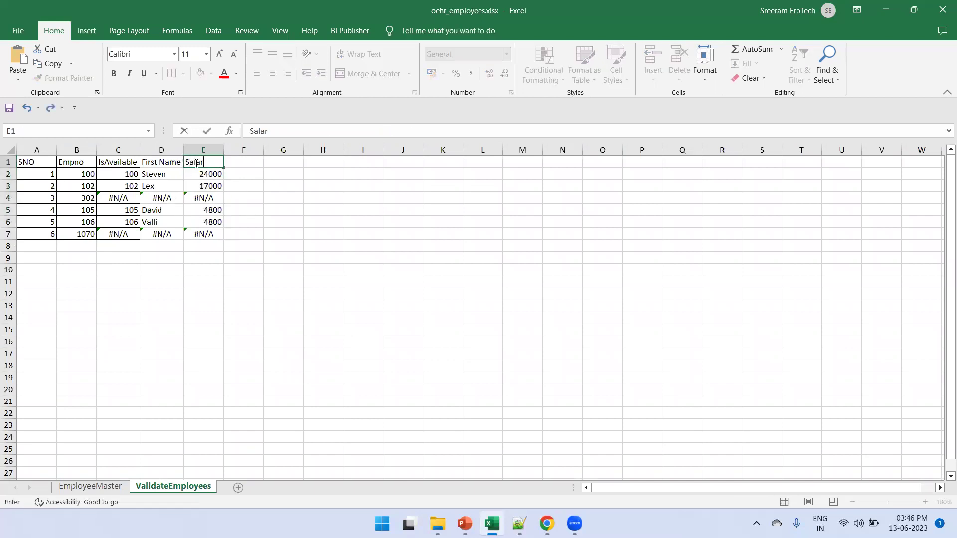
text(y)
key(Return)
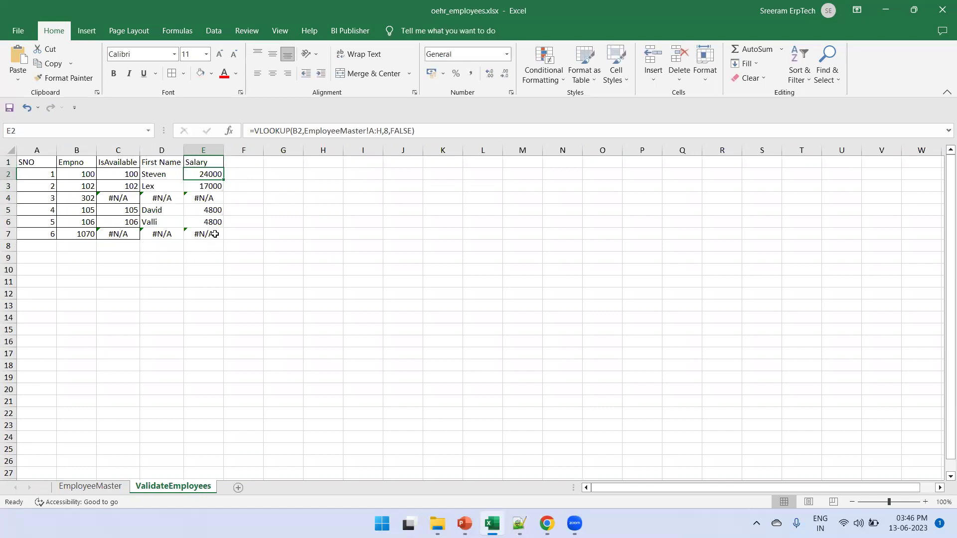
drag(215, 233, 11, 162)
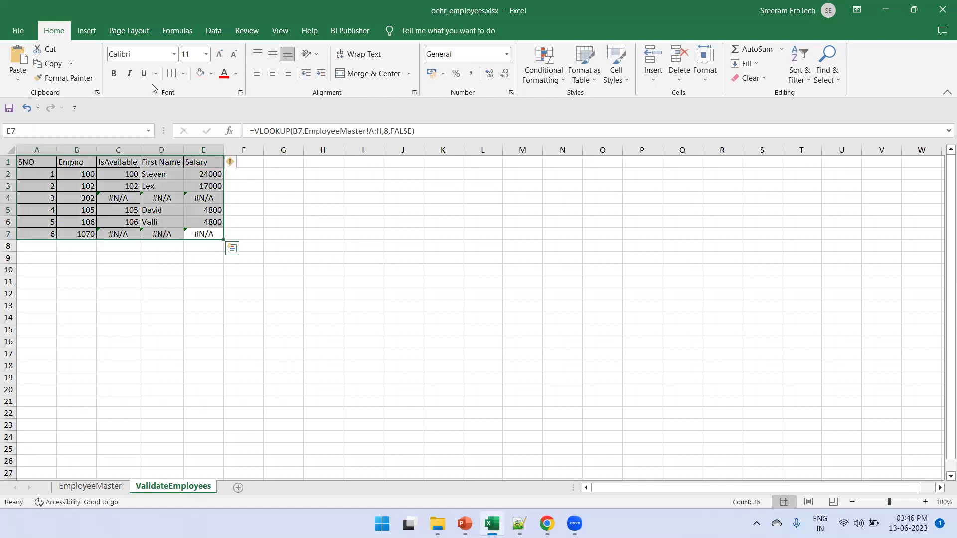
click(252, 181)
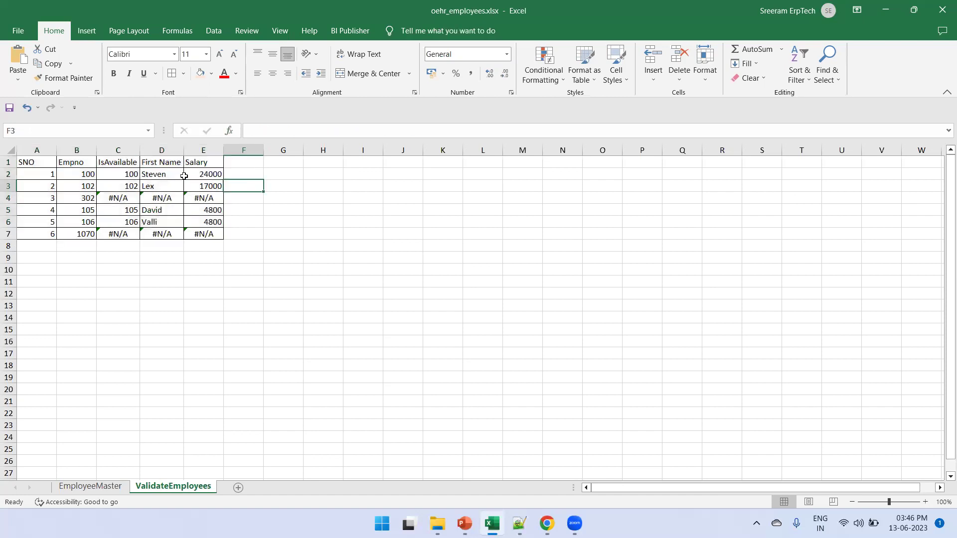
Copy the VLOOKUP formula text from cell E2, leaving the cell unchanged.
click(207, 174)
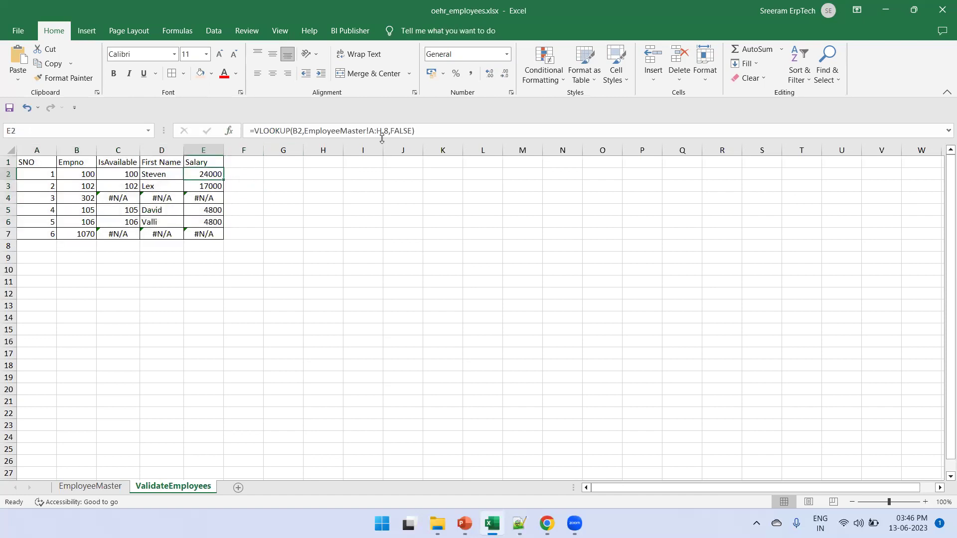
triple_click(429, 135)
key(ctrl+c)
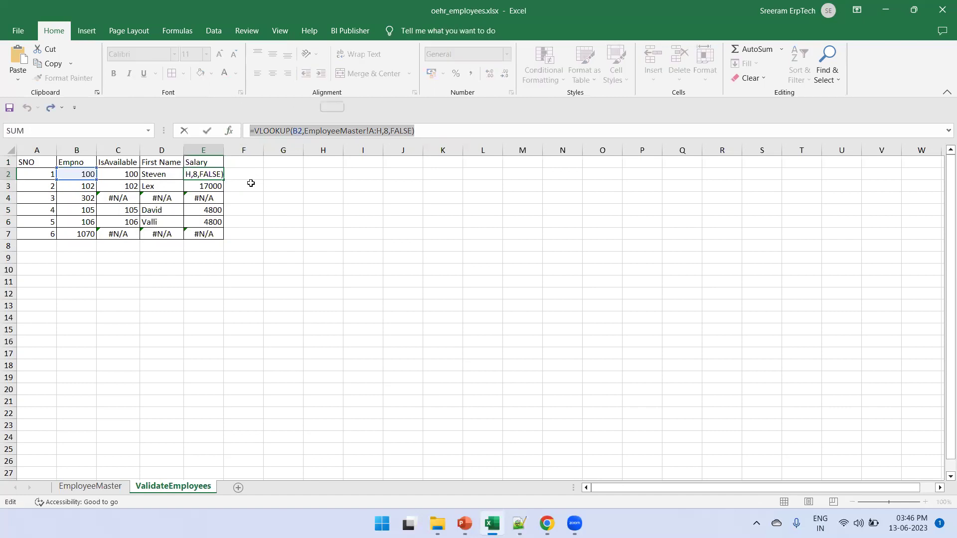
key(Escape)
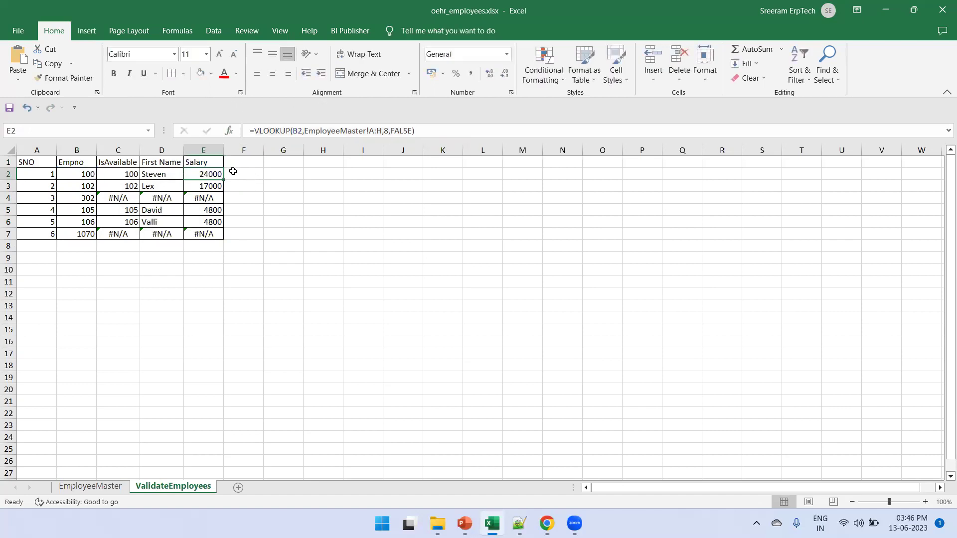
Enter the header NewSalary in cell F1 and autofit column F to it.
click(233, 172)
click(240, 160)
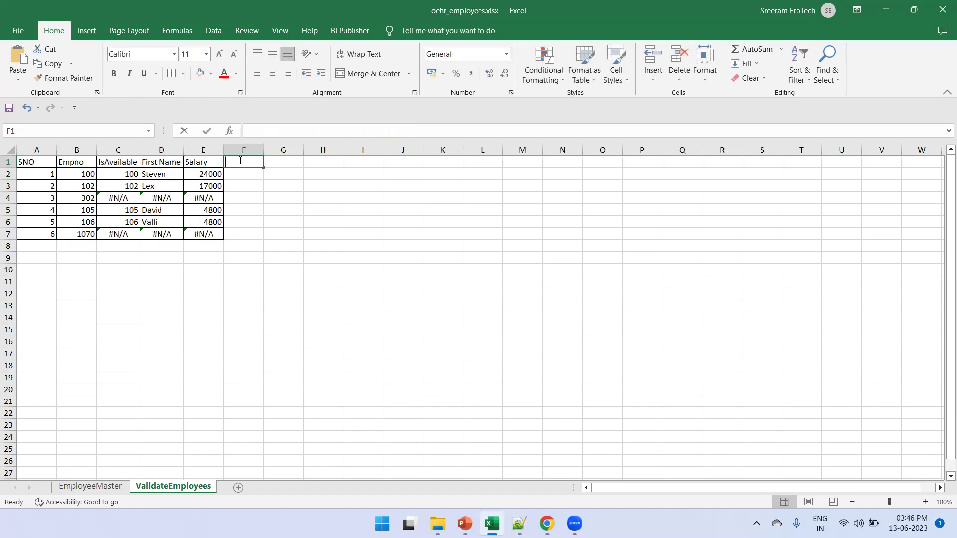
text(NewSalary)
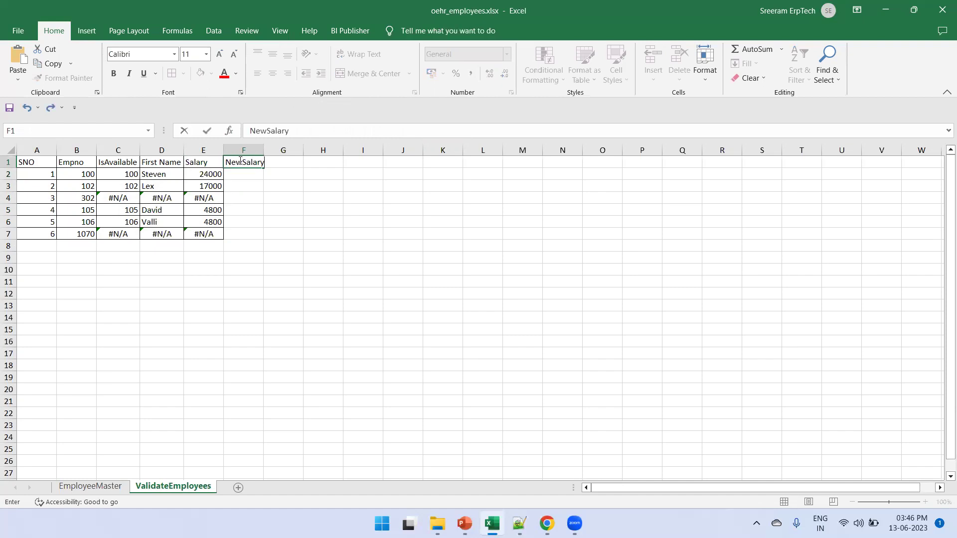
key(Return)
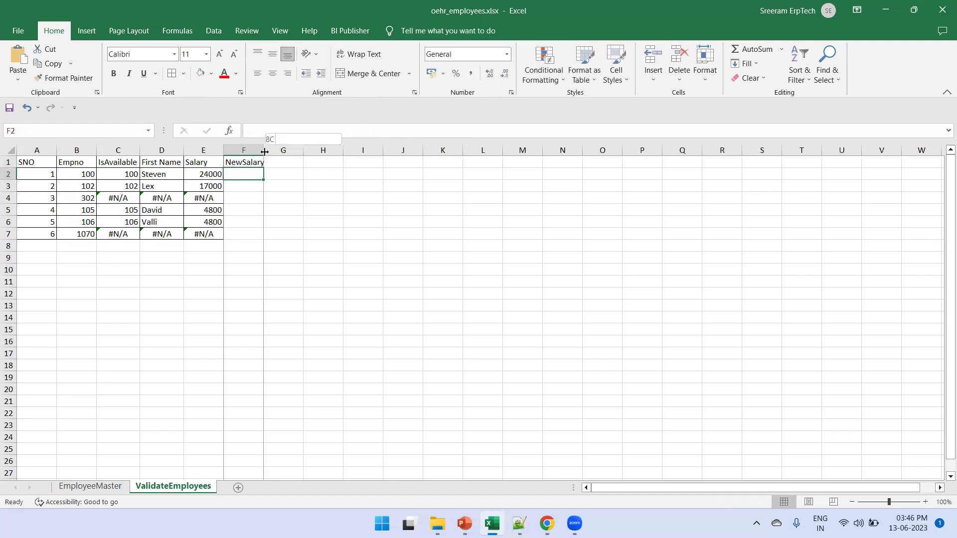
double_click(264, 150)
Replace the header in cell F1 with GetSalary.
click(245, 163)
text(Get)
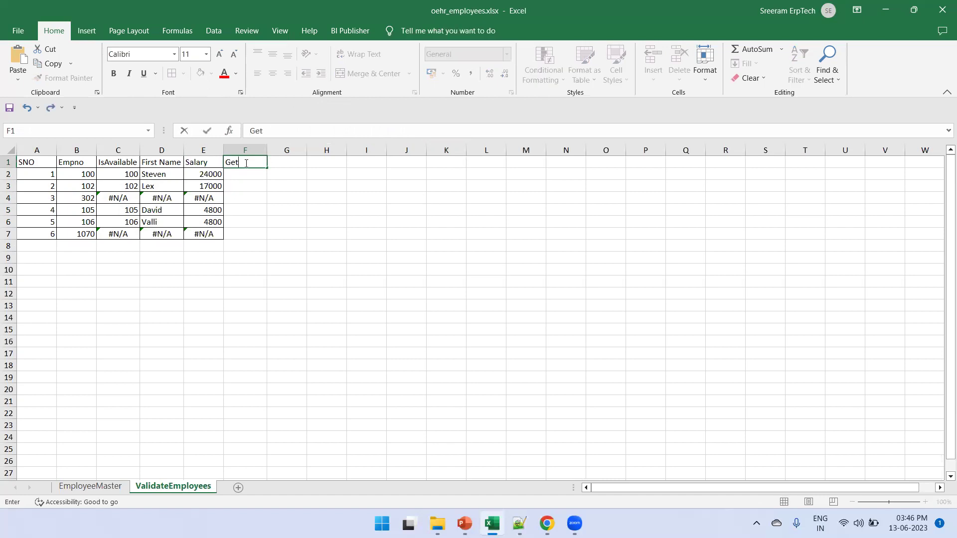
text(Salary)
key(Return)
Paste the copied VLOOKUP formula into F2 and wrap it in IFNA with 0 as the value if not found.
click(289, 132)
key(ctrl+v)
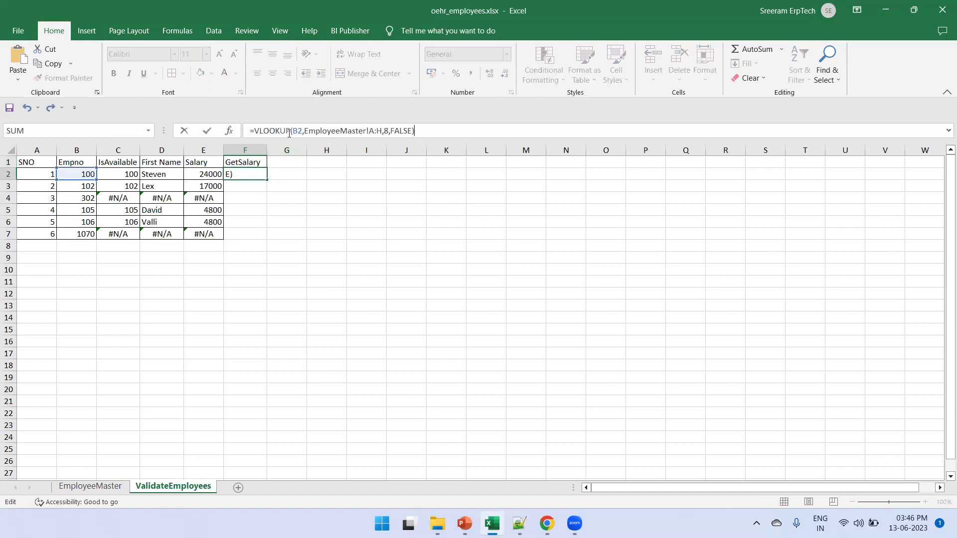
click(255, 132)
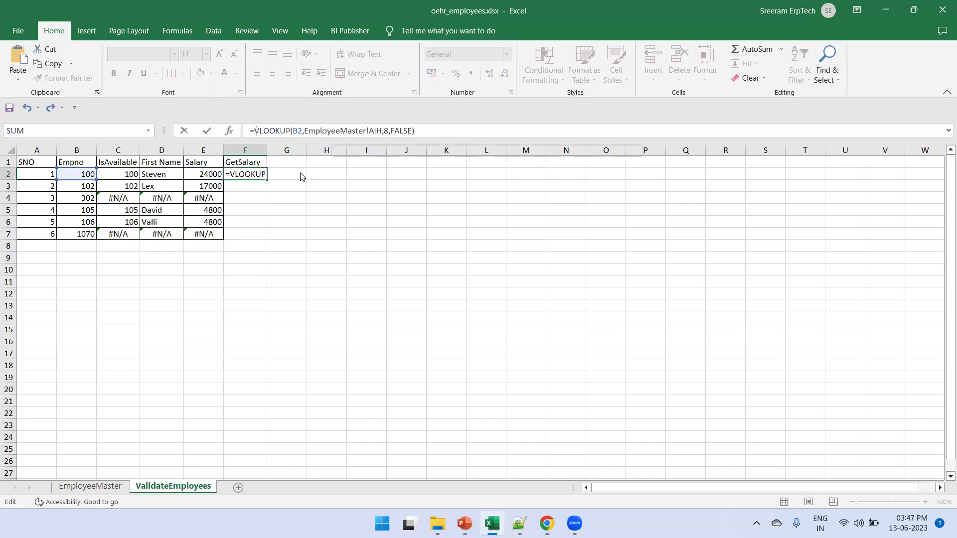
text(IFNA()
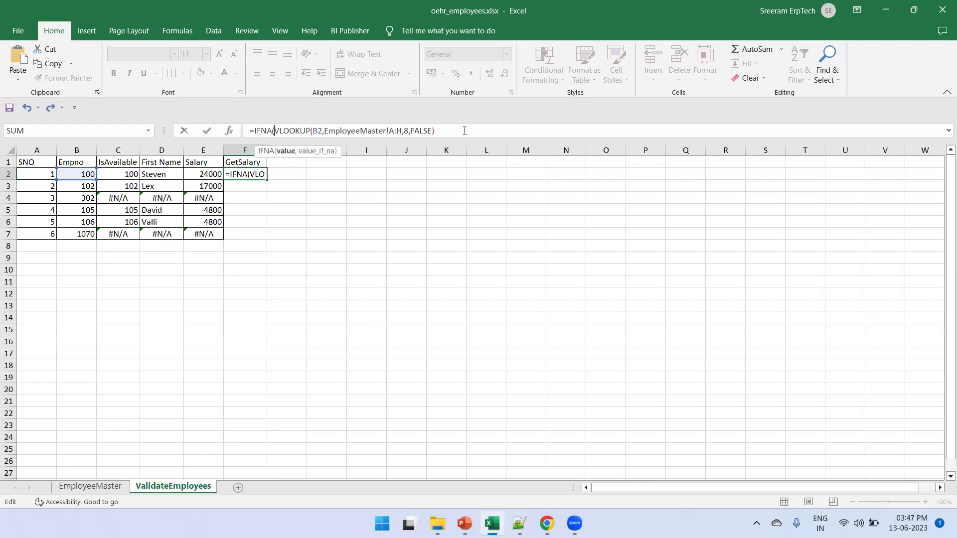
click(462, 130)
text(,)
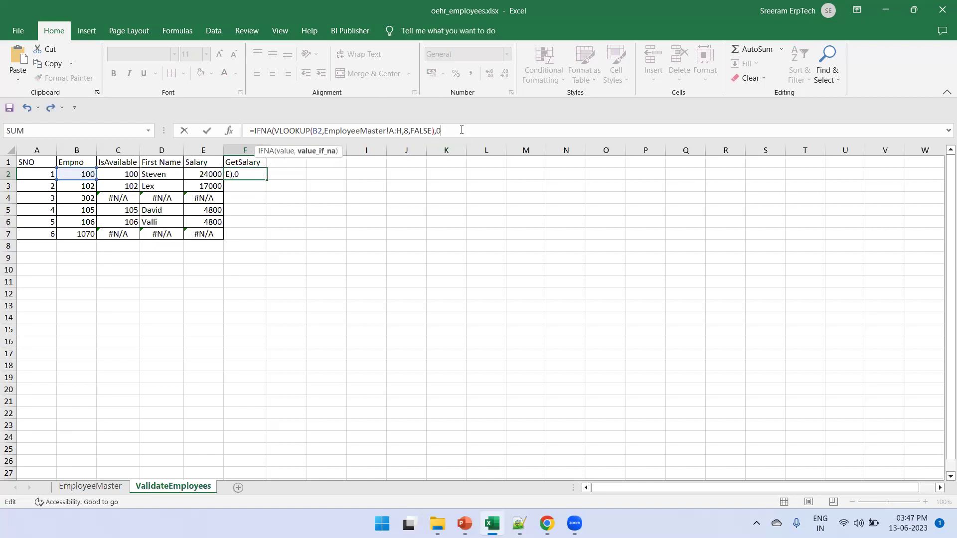
text(0))
key(Return)
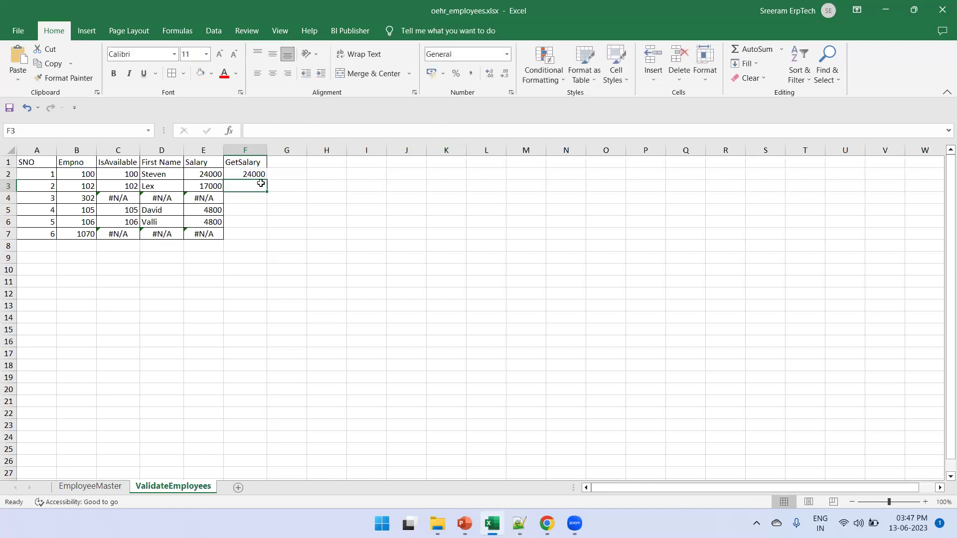
Copy the F2 formula down to F7 and apply all borders to the table in A1:F7.
click(258, 176)
drag(265, 177, 254, 234)
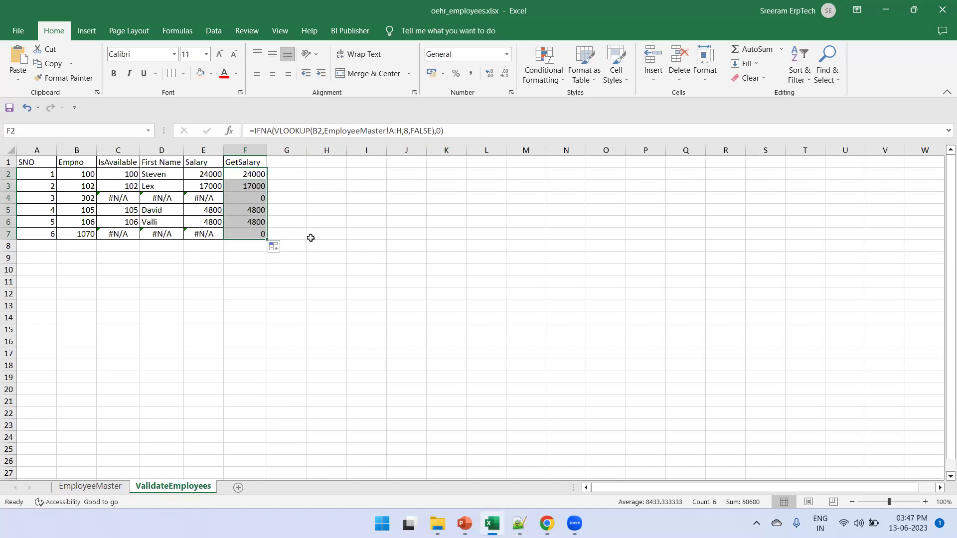
click(350, 211)
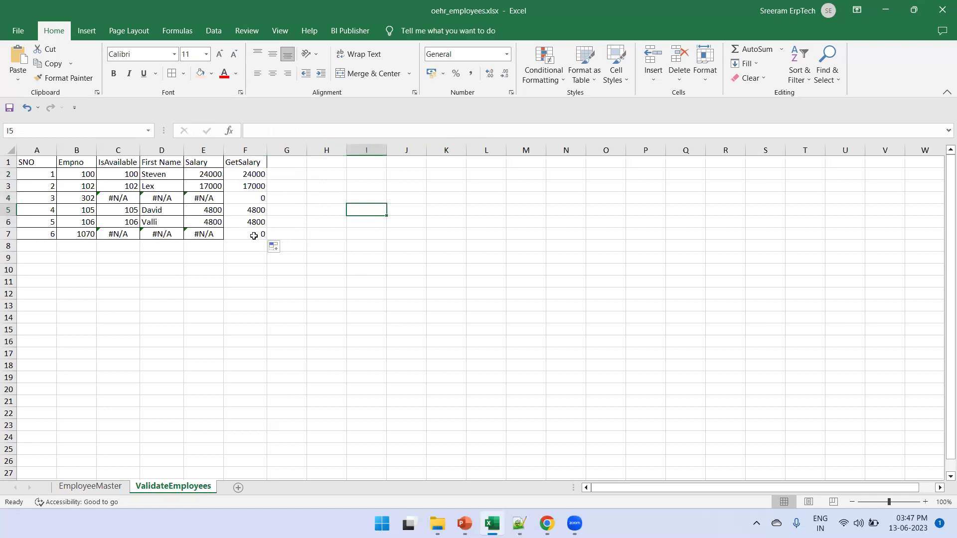
drag(253, 236, 34, 159)
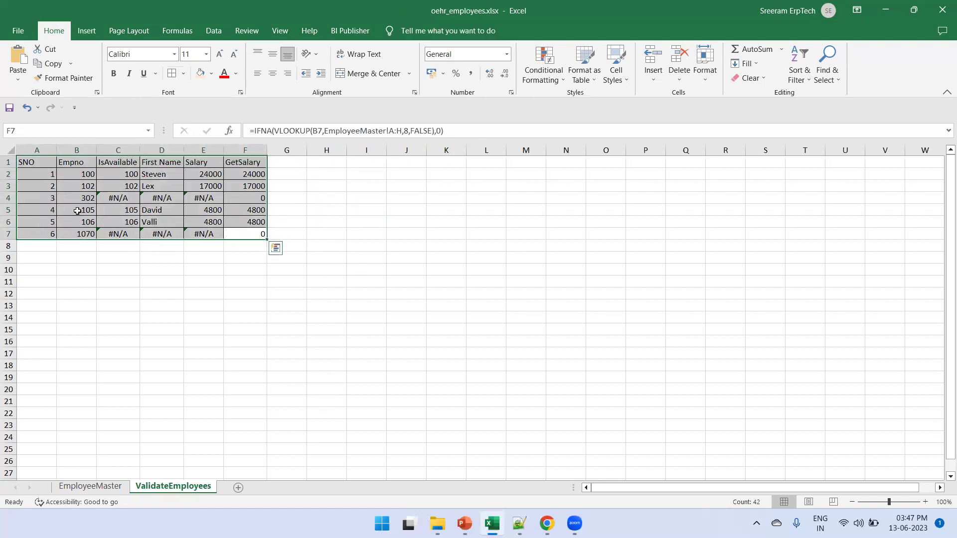
click(183, 293)
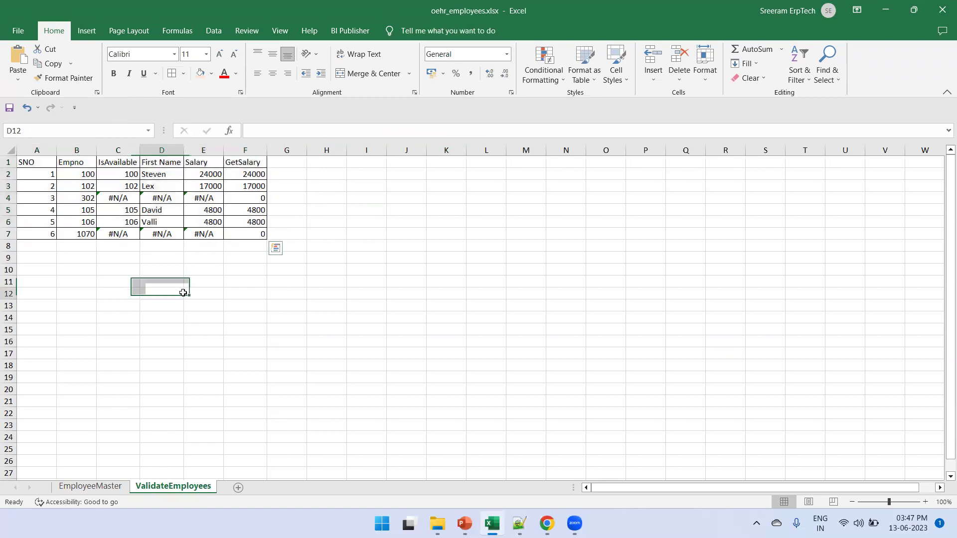
Compare the employee ID column of the EmployeeMaster sheet with the Empno values on the ValidateEmployees sheet.
click(96, 486)
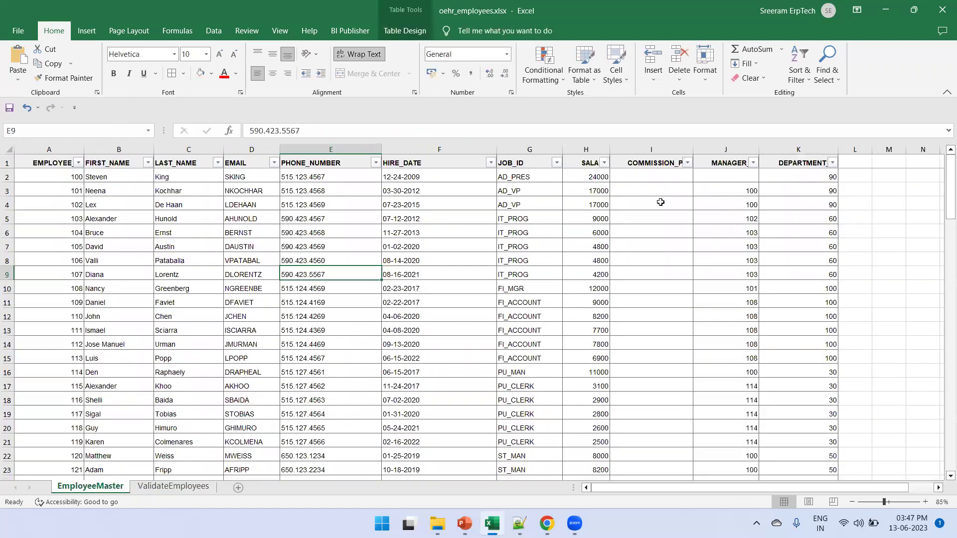
click(42, 149)
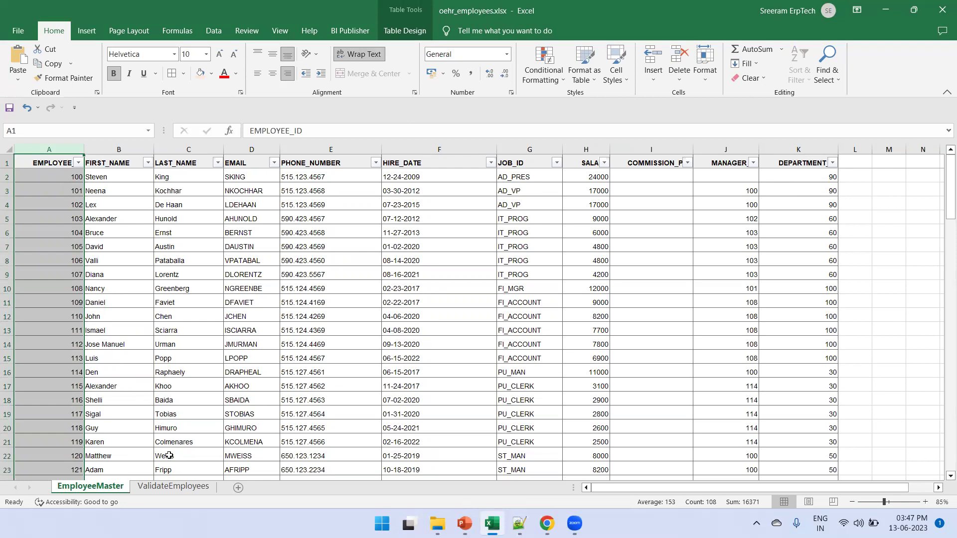
click(173, 486)
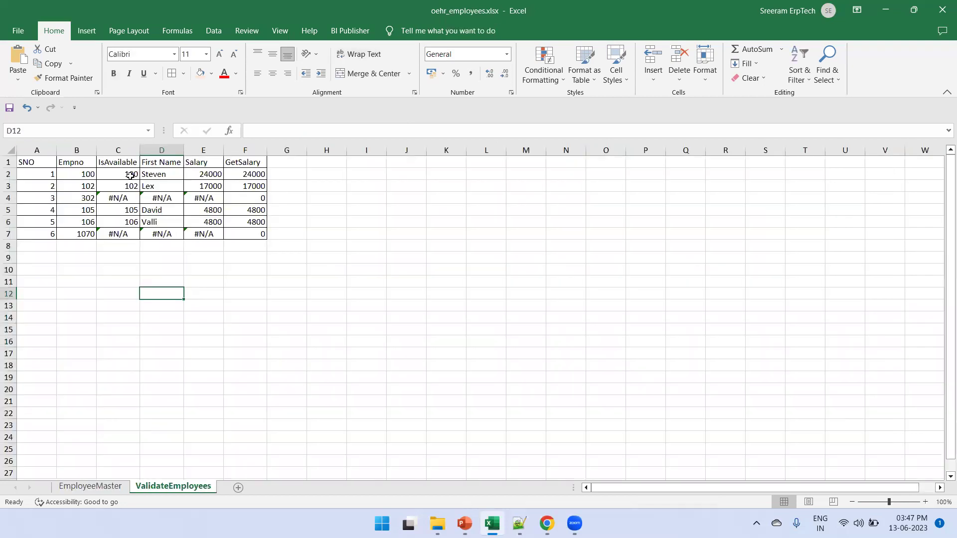
click(73, 184)
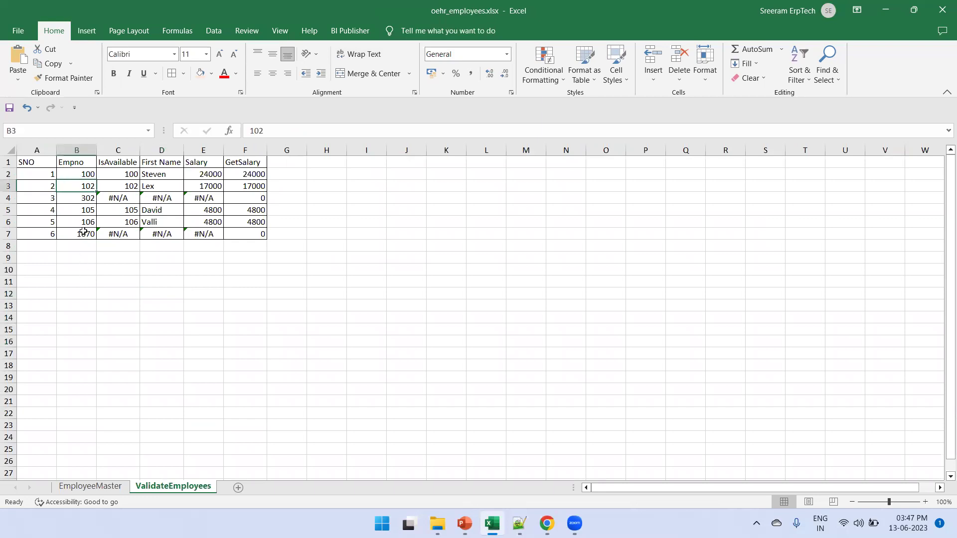
click(91, 486)
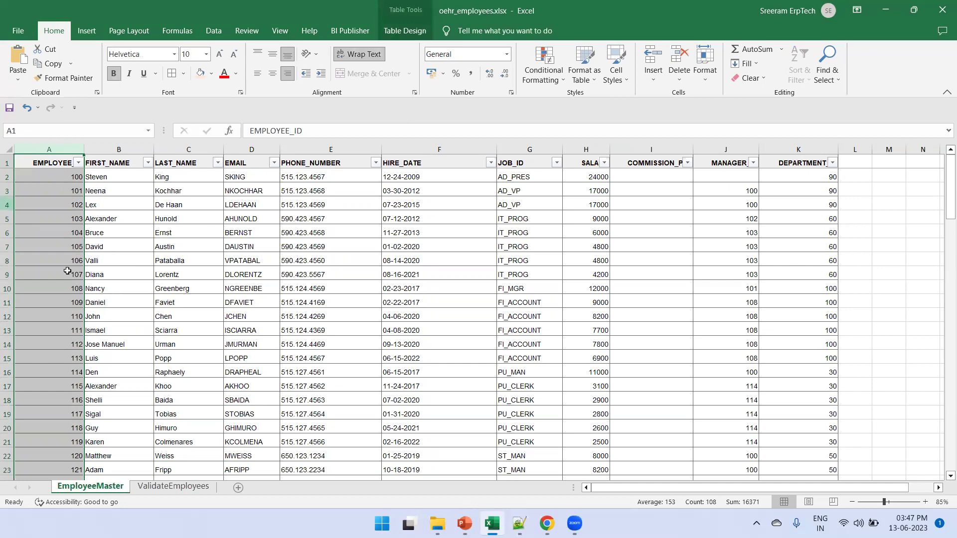
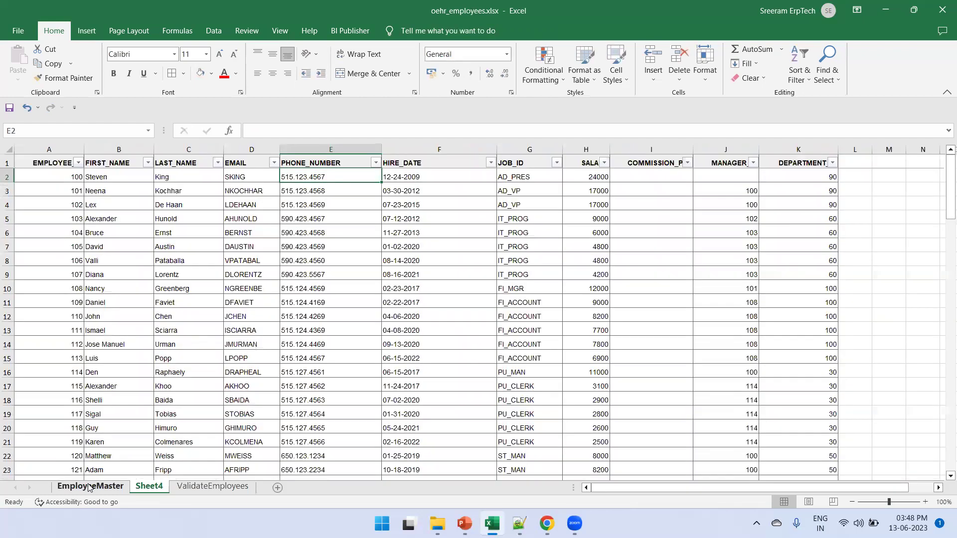
Copy the phone number in EmployeeMaster cell E2 to Sheet4 cell B2, and show it unwrapped in an autofitted column B.
key(ctrl+c)
ctrl+click(212, 486)
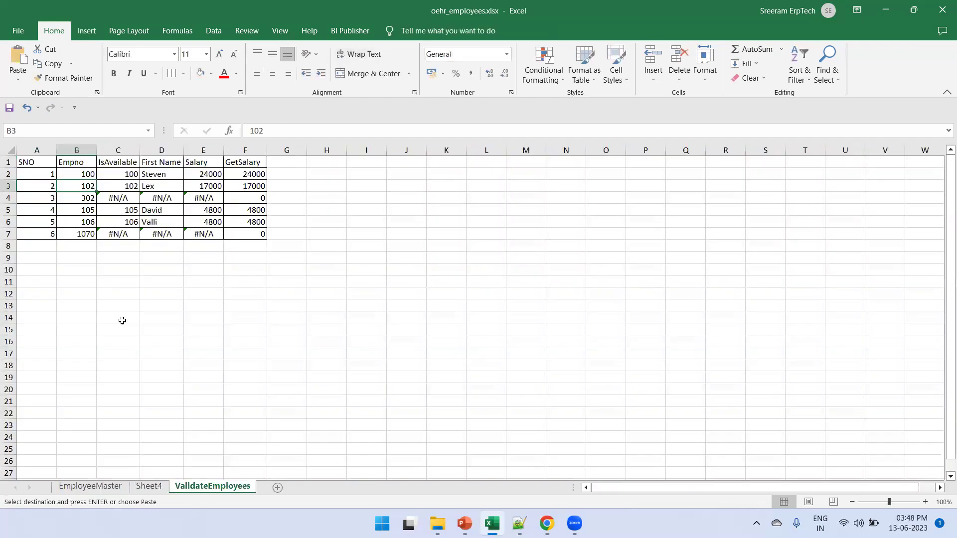
click(149, 486)
key(ctrl+v)
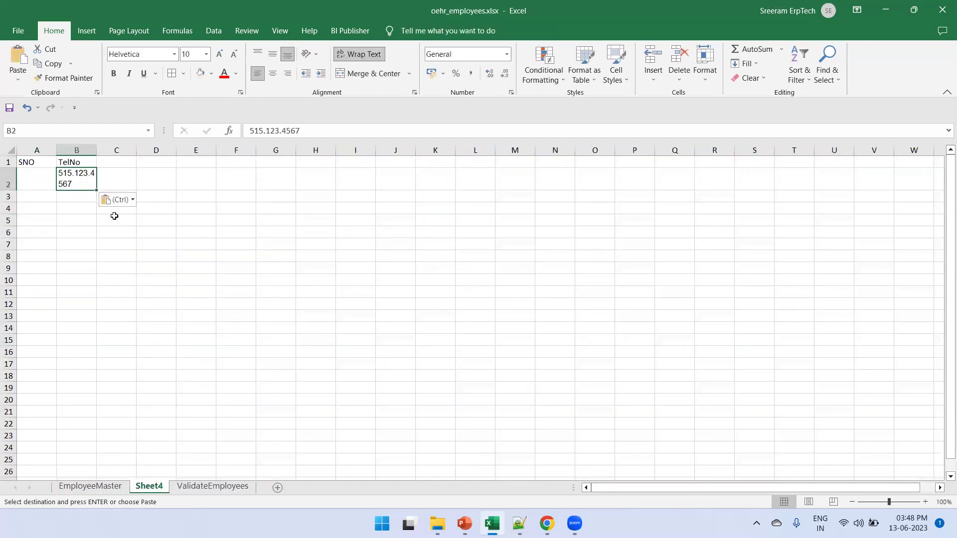
click(357, 65)
double_click(94, 149)
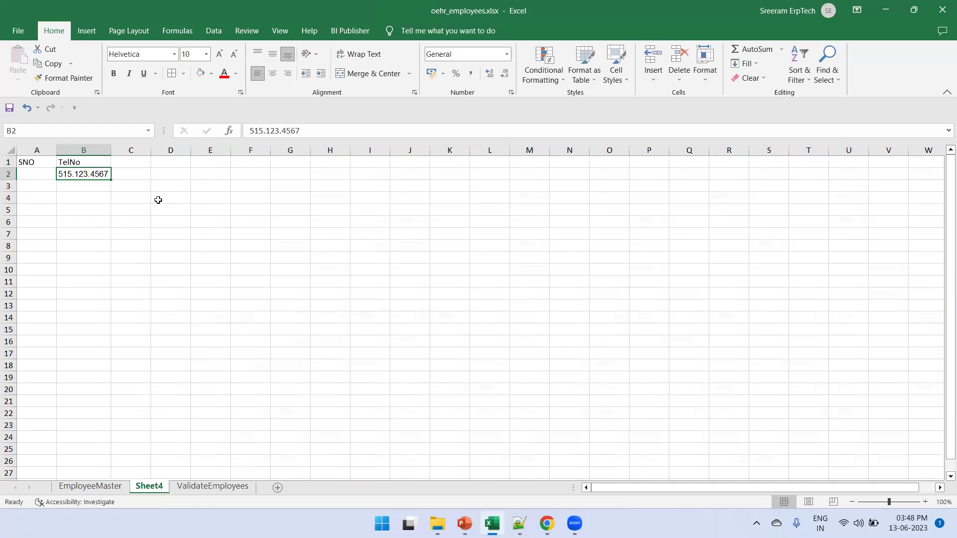
Insert a new column before HIRE_DATE on the EmployeeMaster sheet.
click(105, 486)
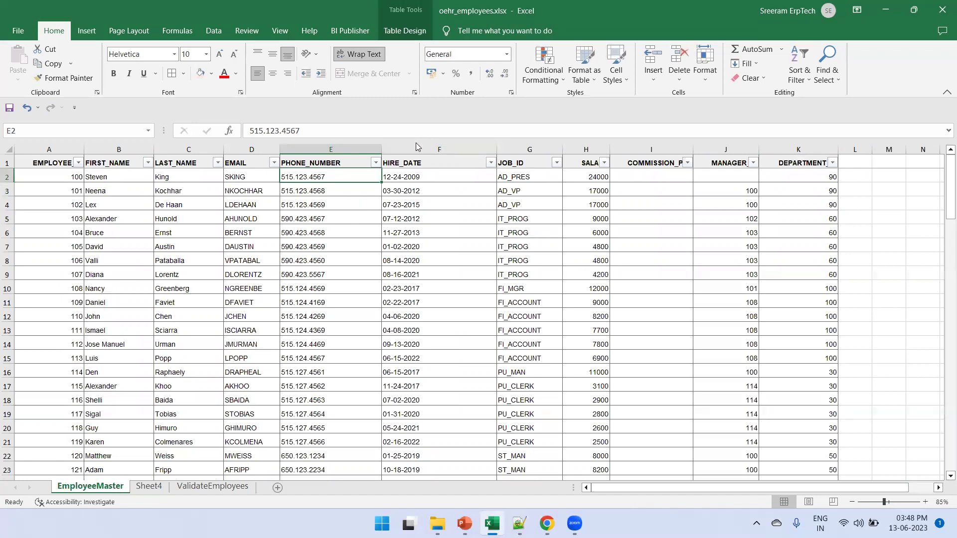
click(452, 152)
right_click(453, 153)
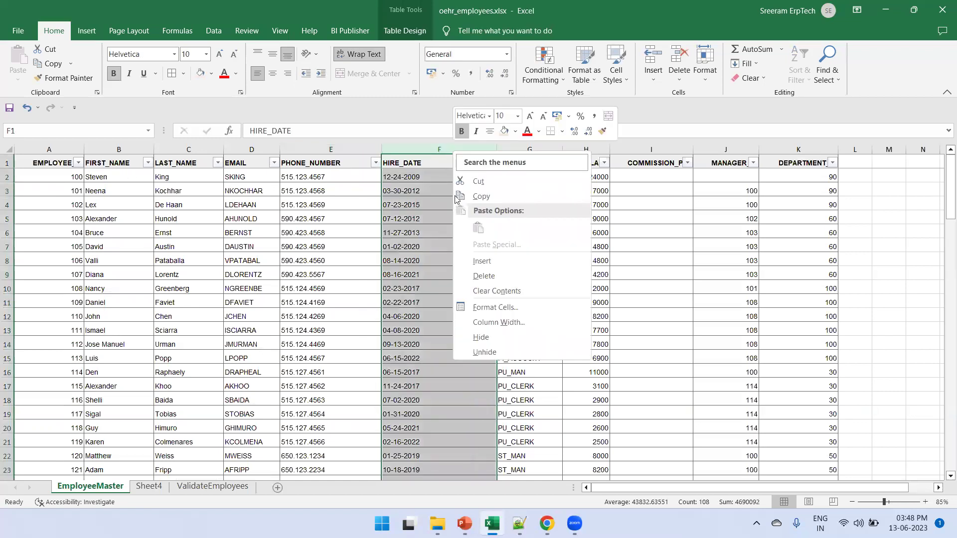
click(482, 261)
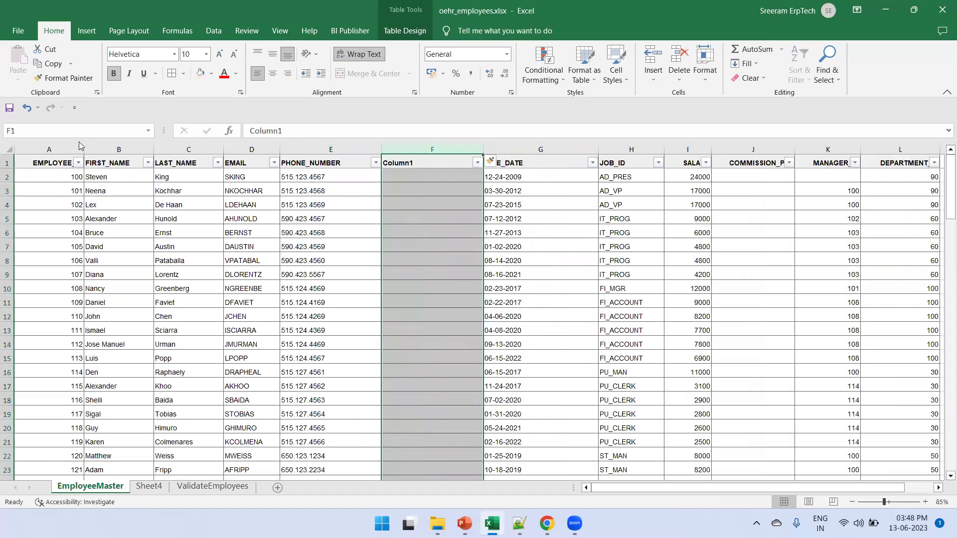
Try to paste the entire EMPLOYEE_ID column A into the new column F.
click(59, 154)
key(ctrl+c)
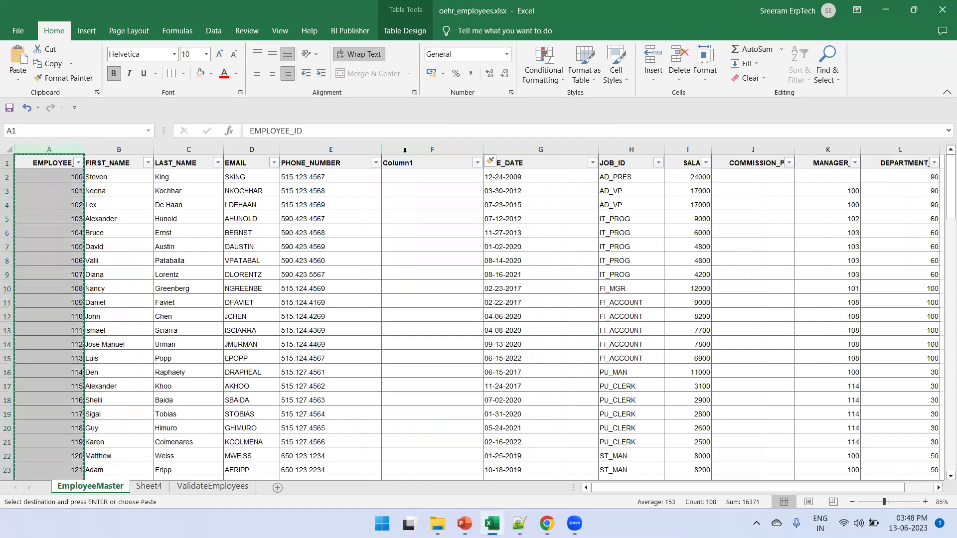
click(448, 148)
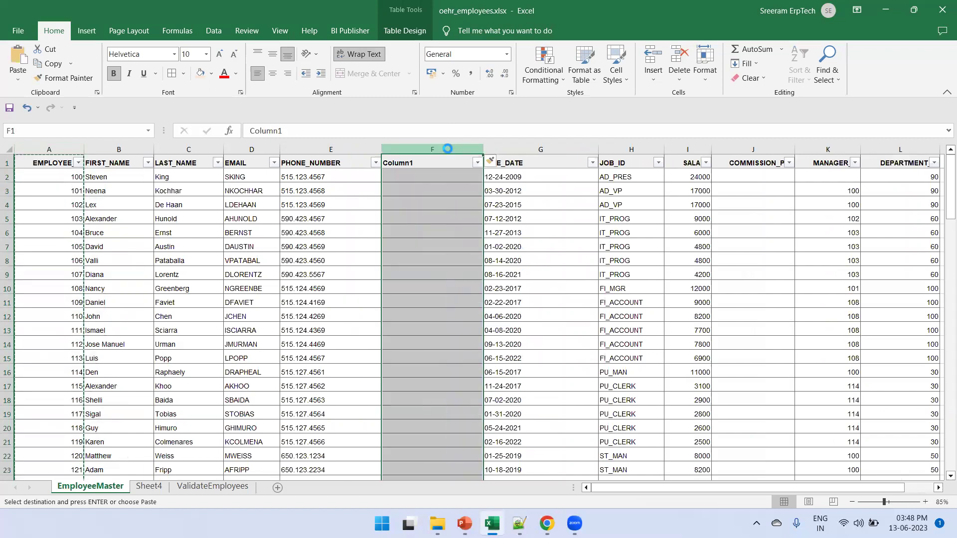
key(ctrl+v)
click(483, 303)
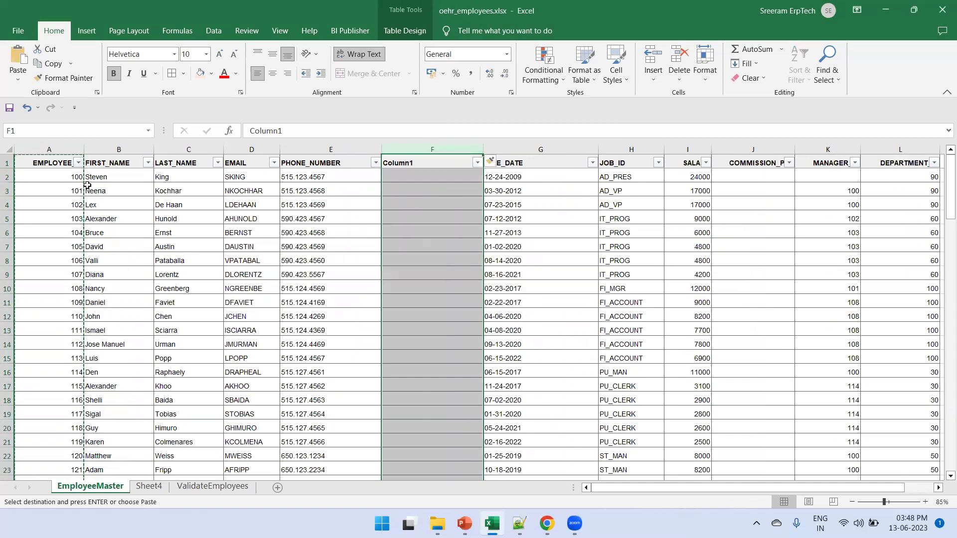
Copy the EMPLOYEE_ID header and values in A1:A108 into the new column starting at cell F1.
click(52, 164)
key(ctrl+shift+Down)
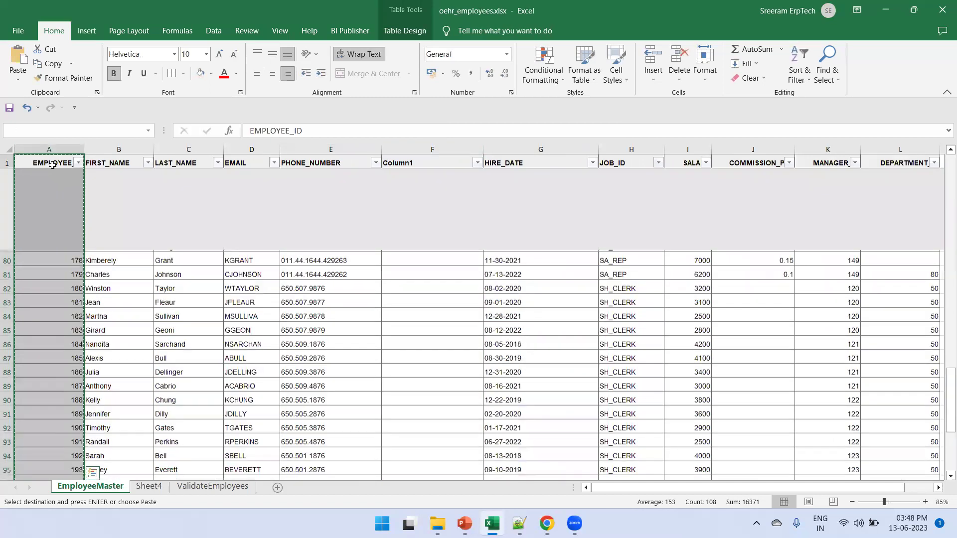
click(52, 165)
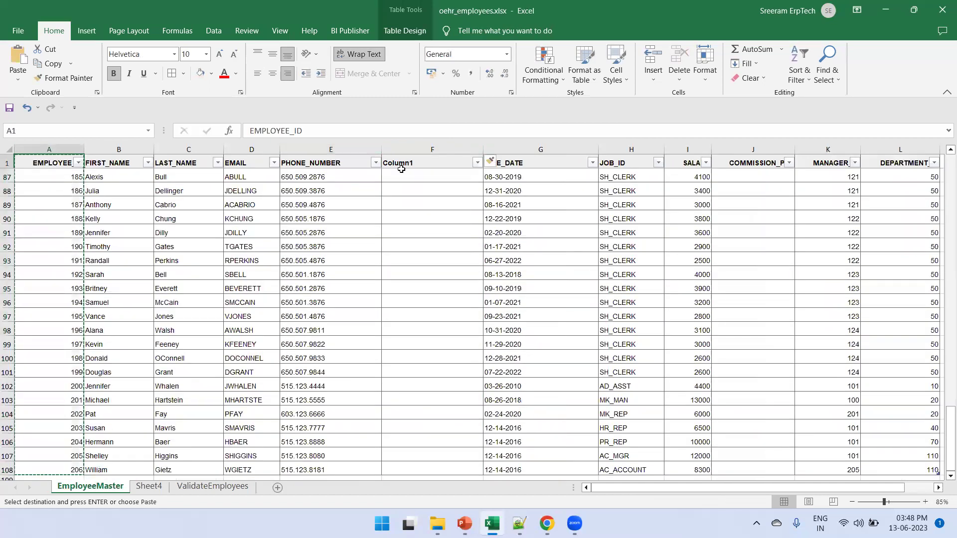
drag(947, 424, 944, 131)
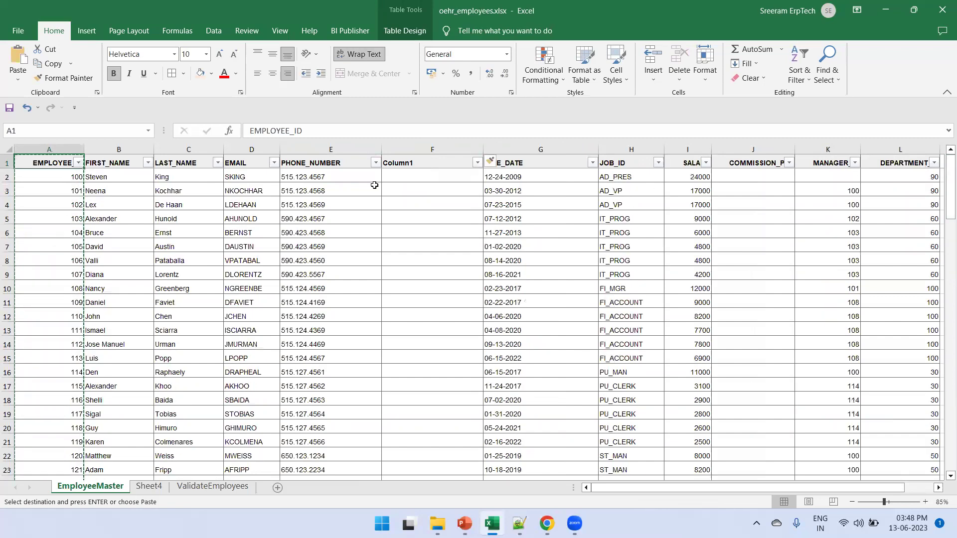
click(413, 163)
key(ctrl+v)
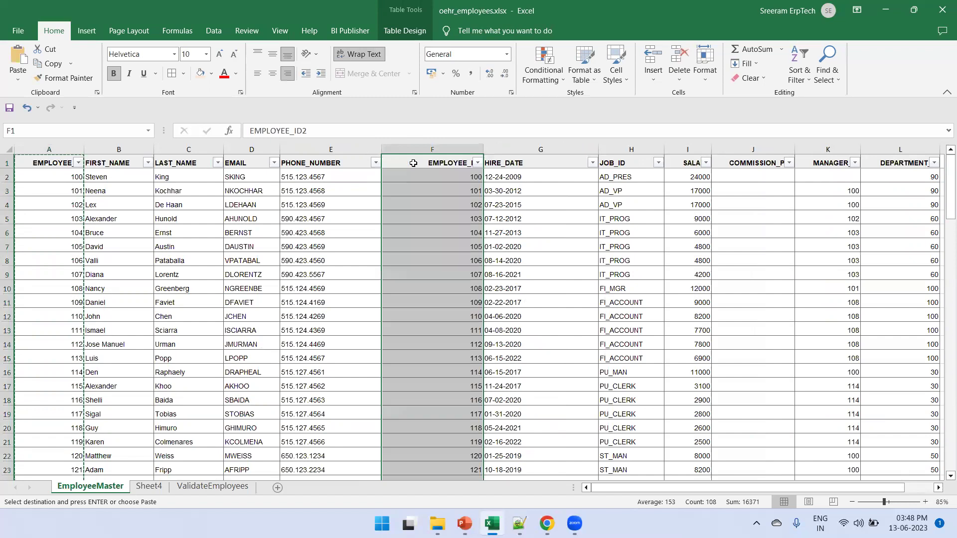
Enter =VLOOKUP(B2,EmployeeMaster!E:F,2,FALSE) in Sheet4 cell C2 to return the employee ID, and autofit column C.
click(152, 485)
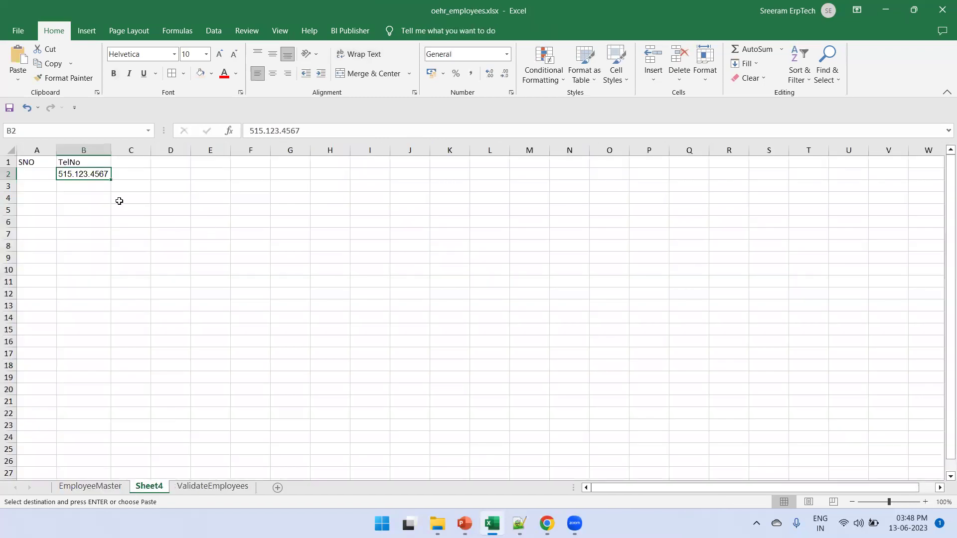
click(137, 173)
text(=VL)
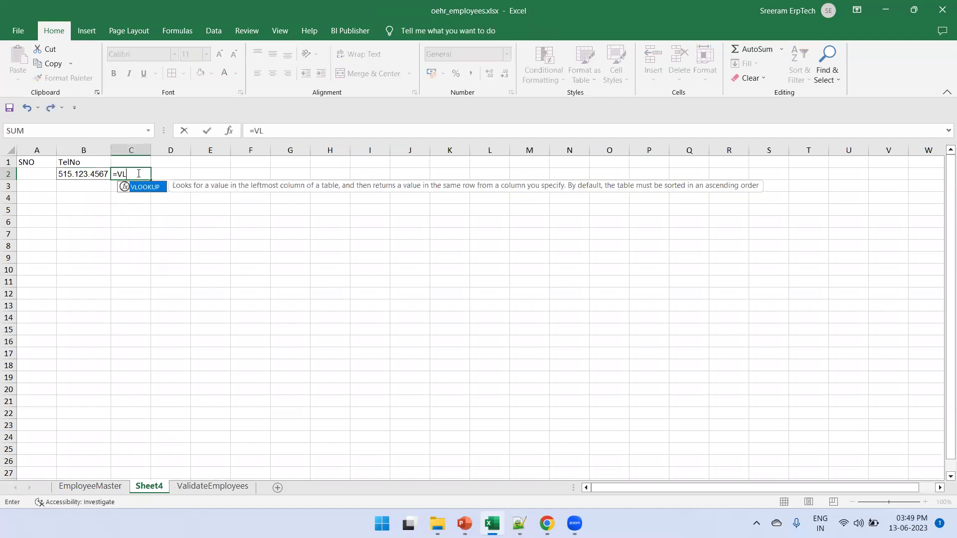
text(OOKUP()
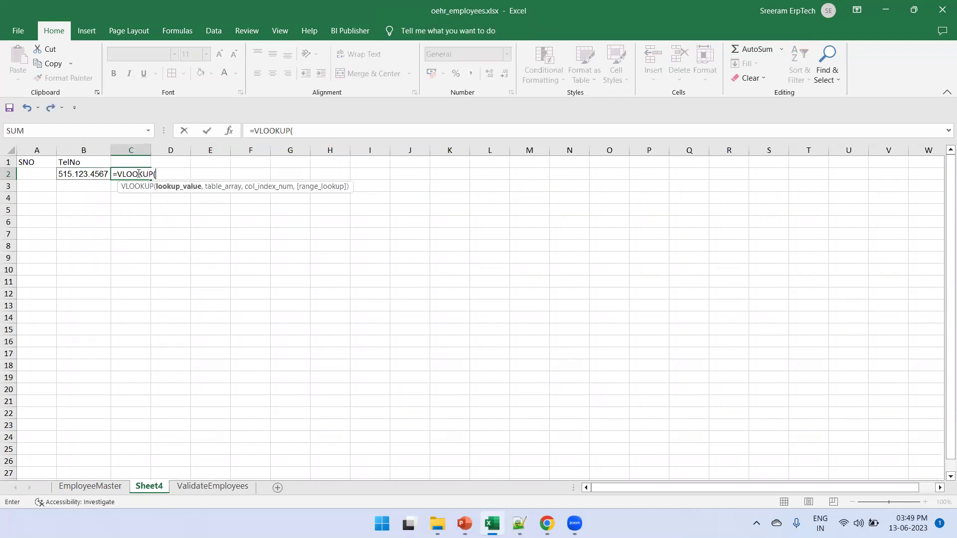
click(80, 172)
text(,)
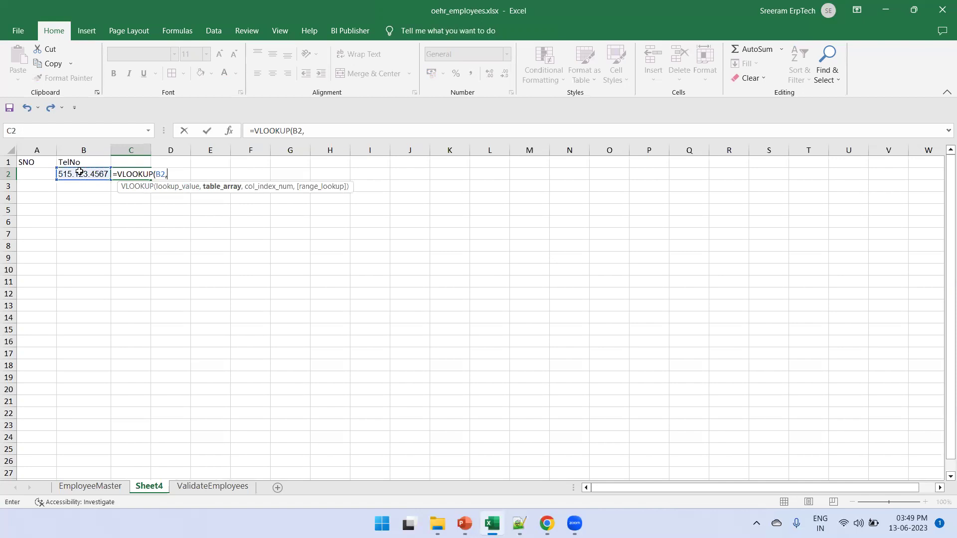
click(92, 486)
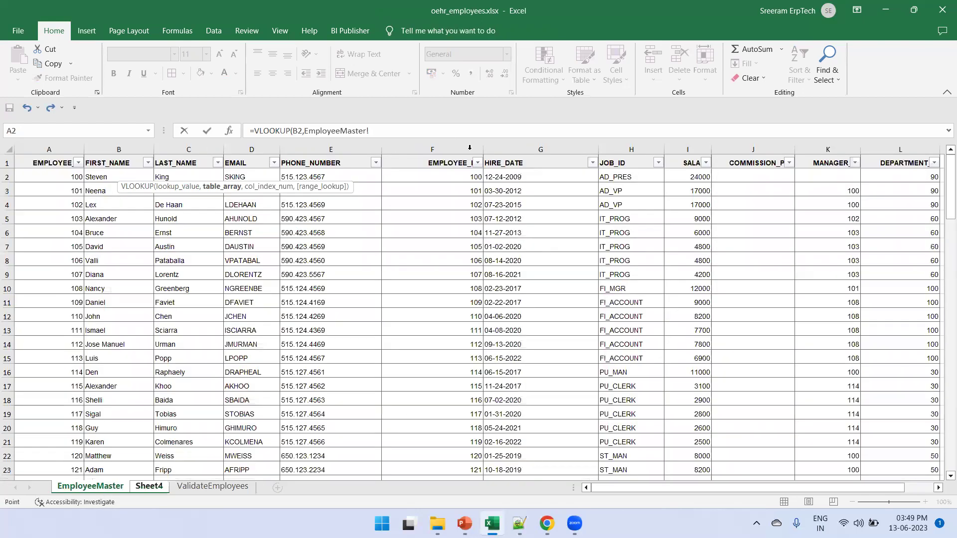
click(331, 149)
drag(332, 145, 432, 149)
click(447, 129)
text(,2,FAL)
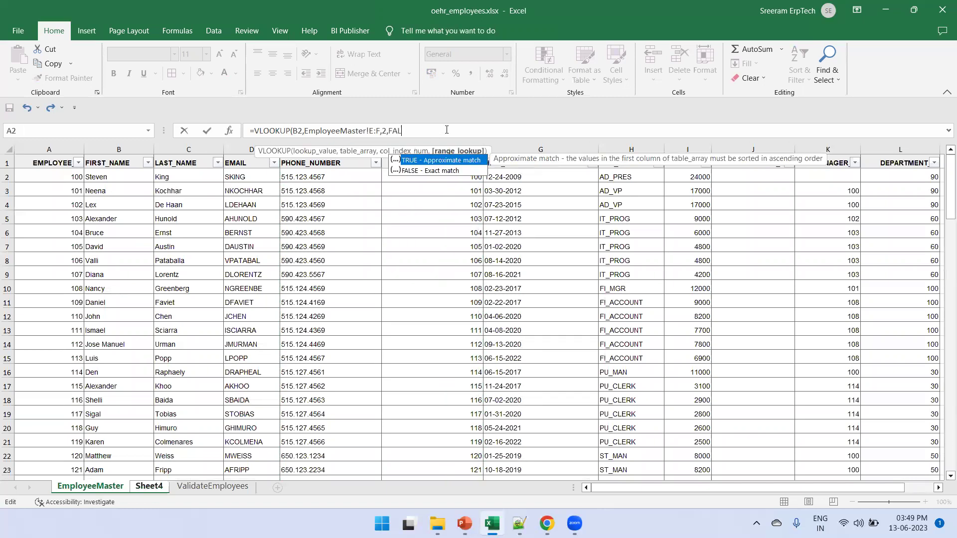
text(SE))
key(Return)
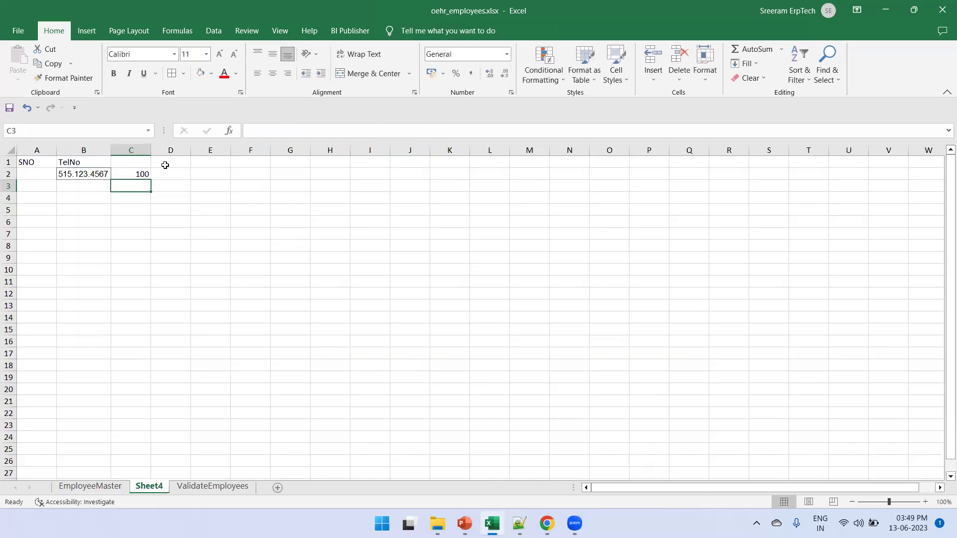
double_click(151, 150)
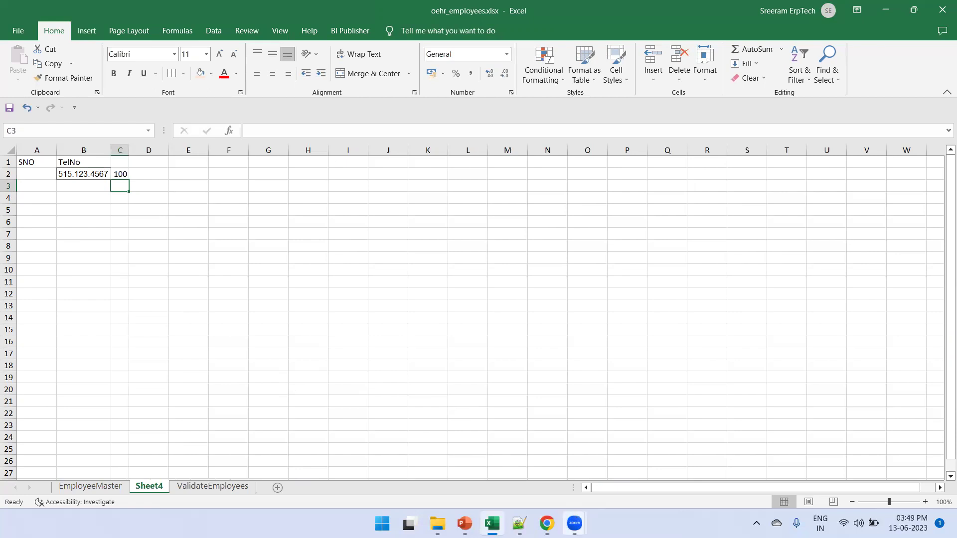
mouse_move(575, 523)
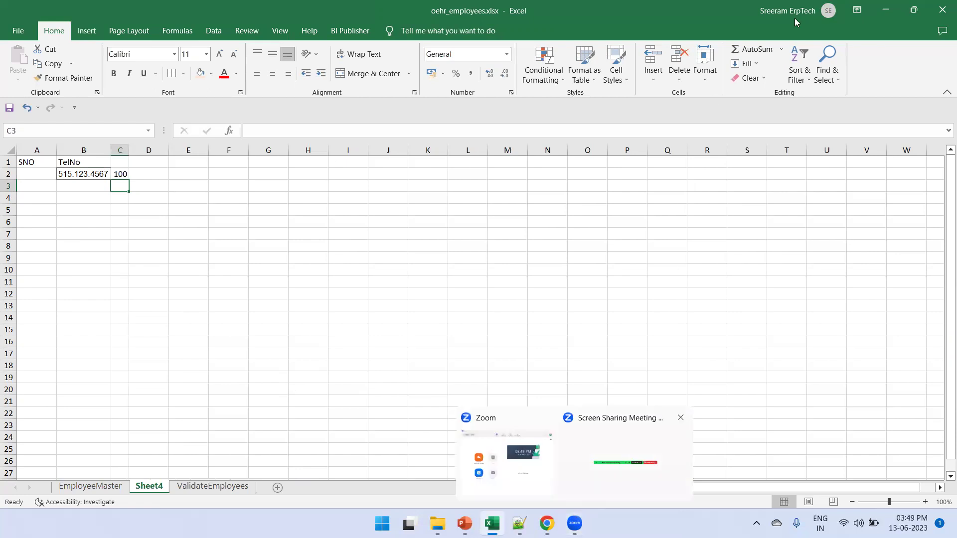